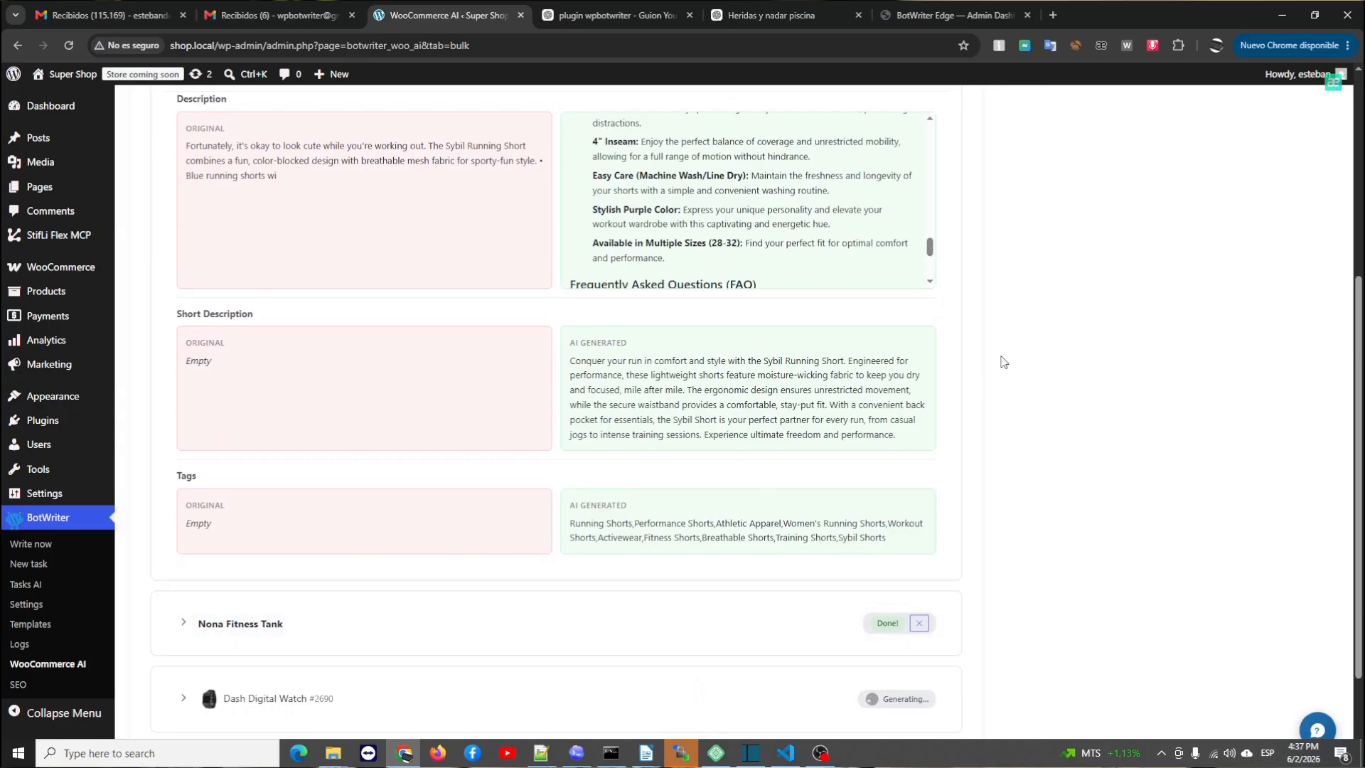
Expand the Nona Fitness Tank preview and read its AI-generated description, short description and tags.
click(183, 624)
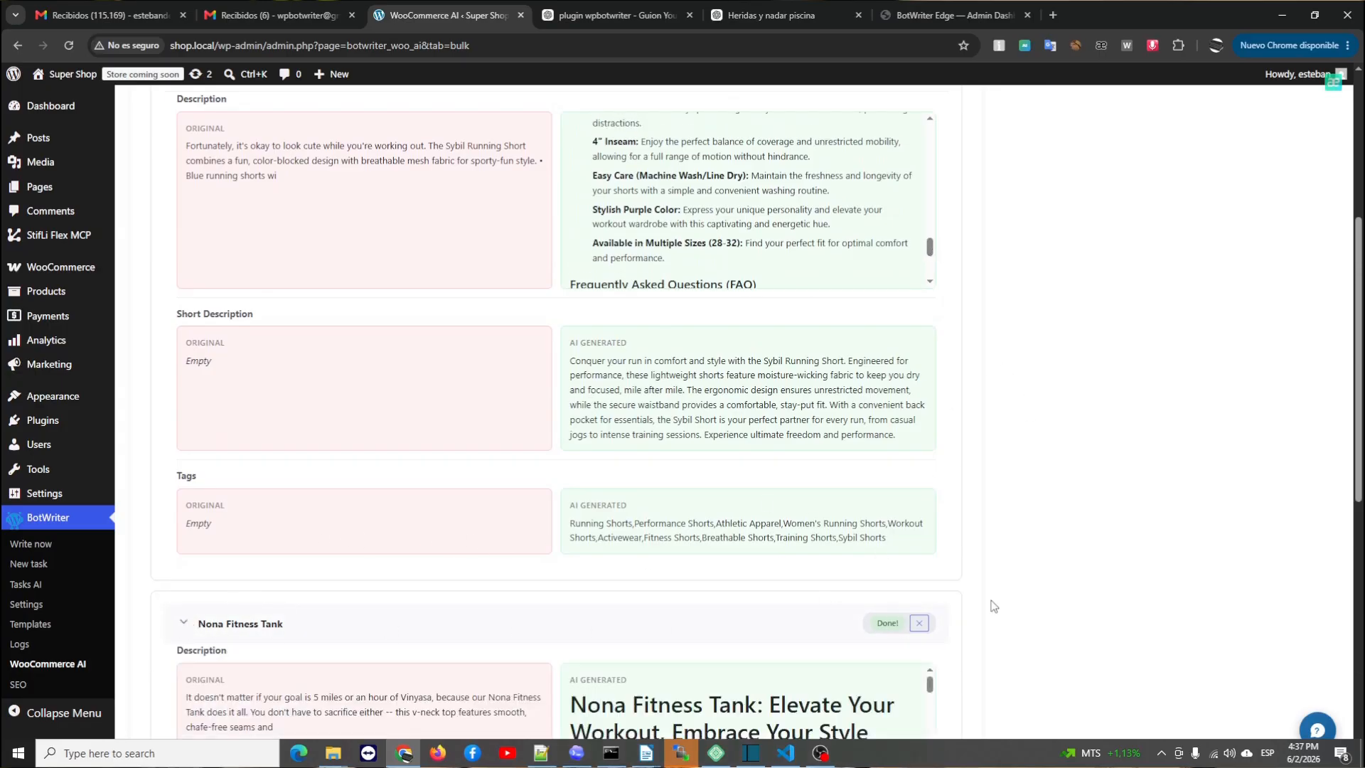
drag(1359, 386, 1362, 600)
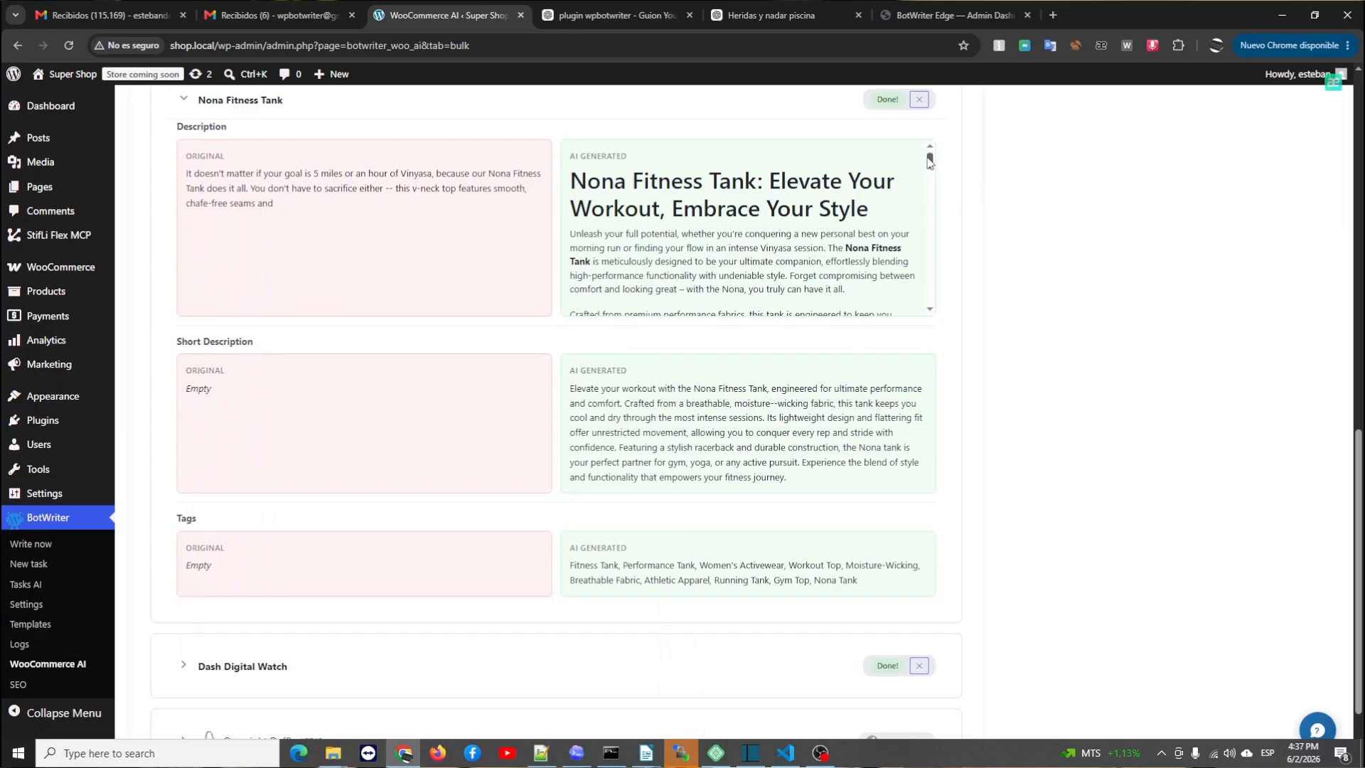
drag(929, 163, 935, 294)
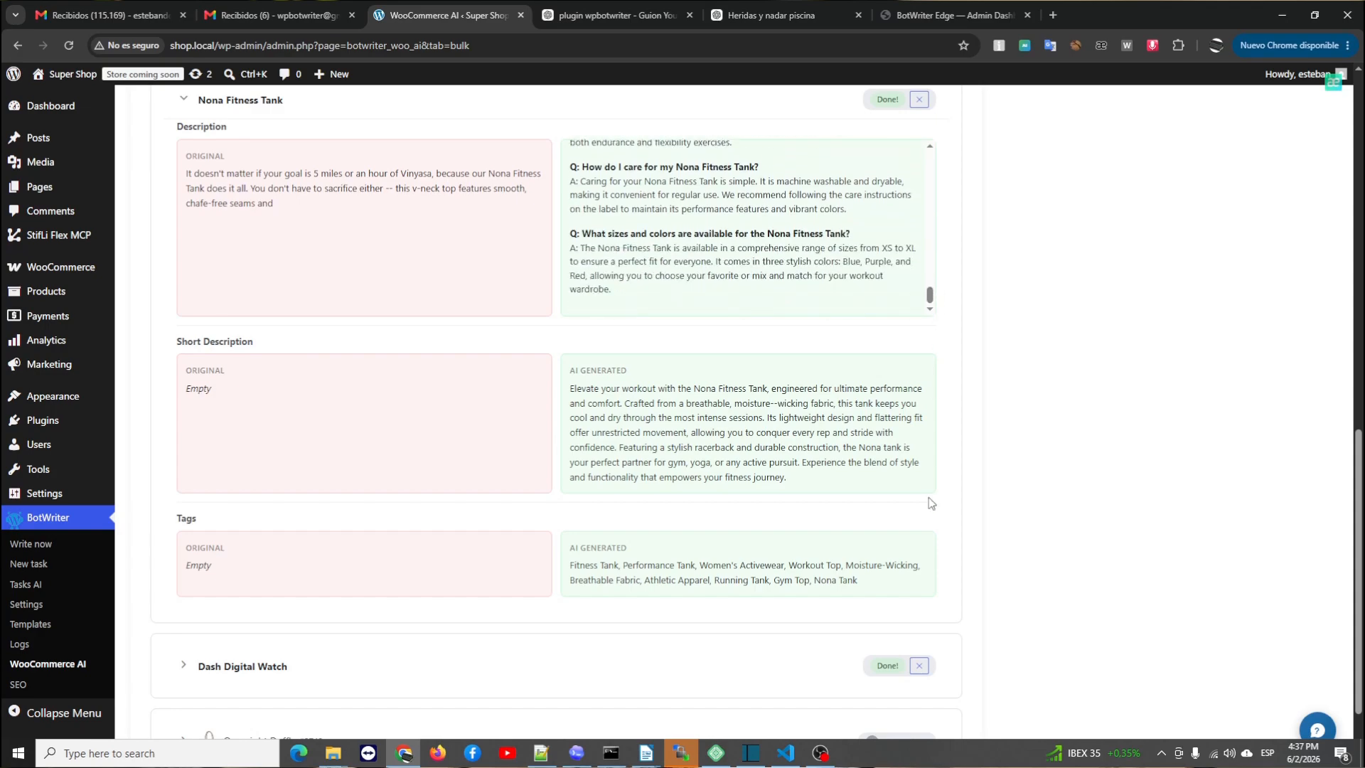
scroll(1357, 473, down, 2)
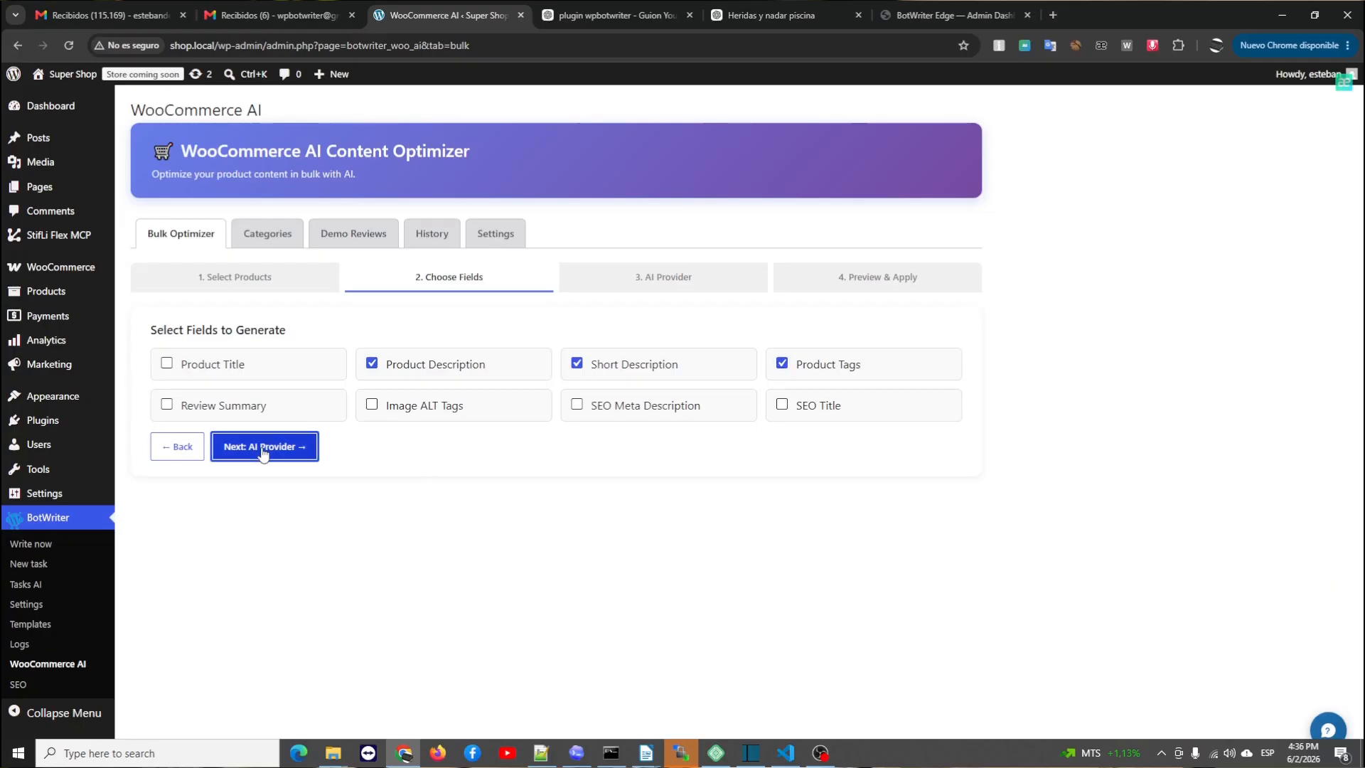
Proceed with the selected fields and generate the product content using Google (Gemini), keeping the output language as Same as original content.
click(264, 448)
click(413, 444)
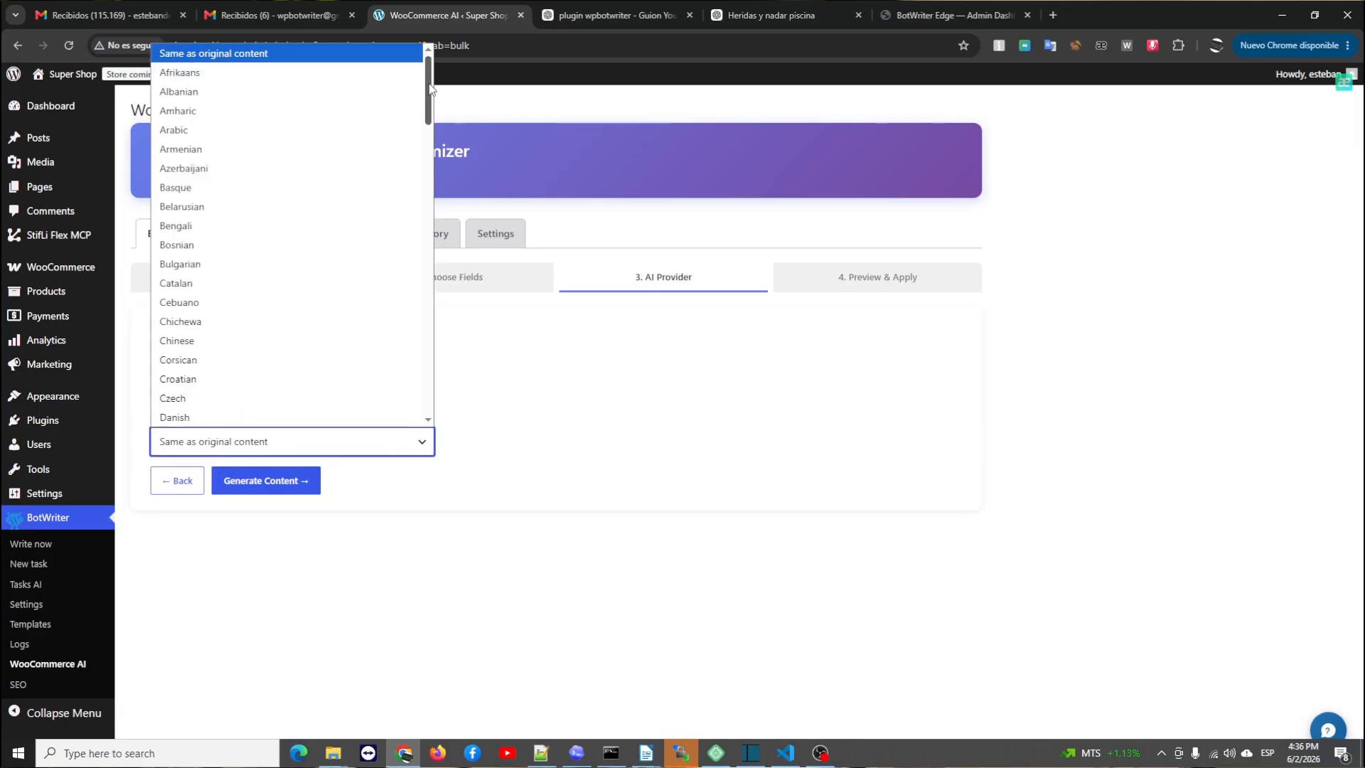
scroll(430, 86, down, 3)
scroll(431, 86, up, 3)
click(575, 527)
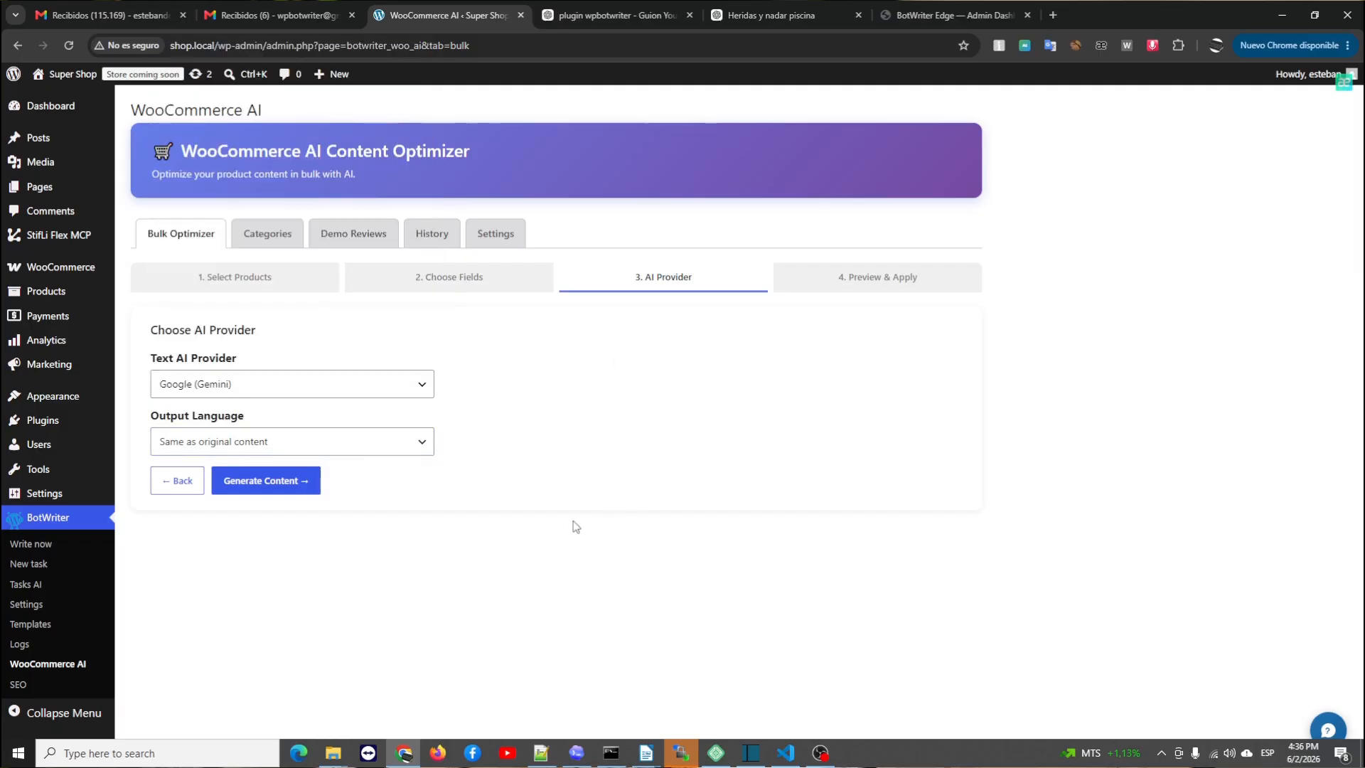
click(268, 486)
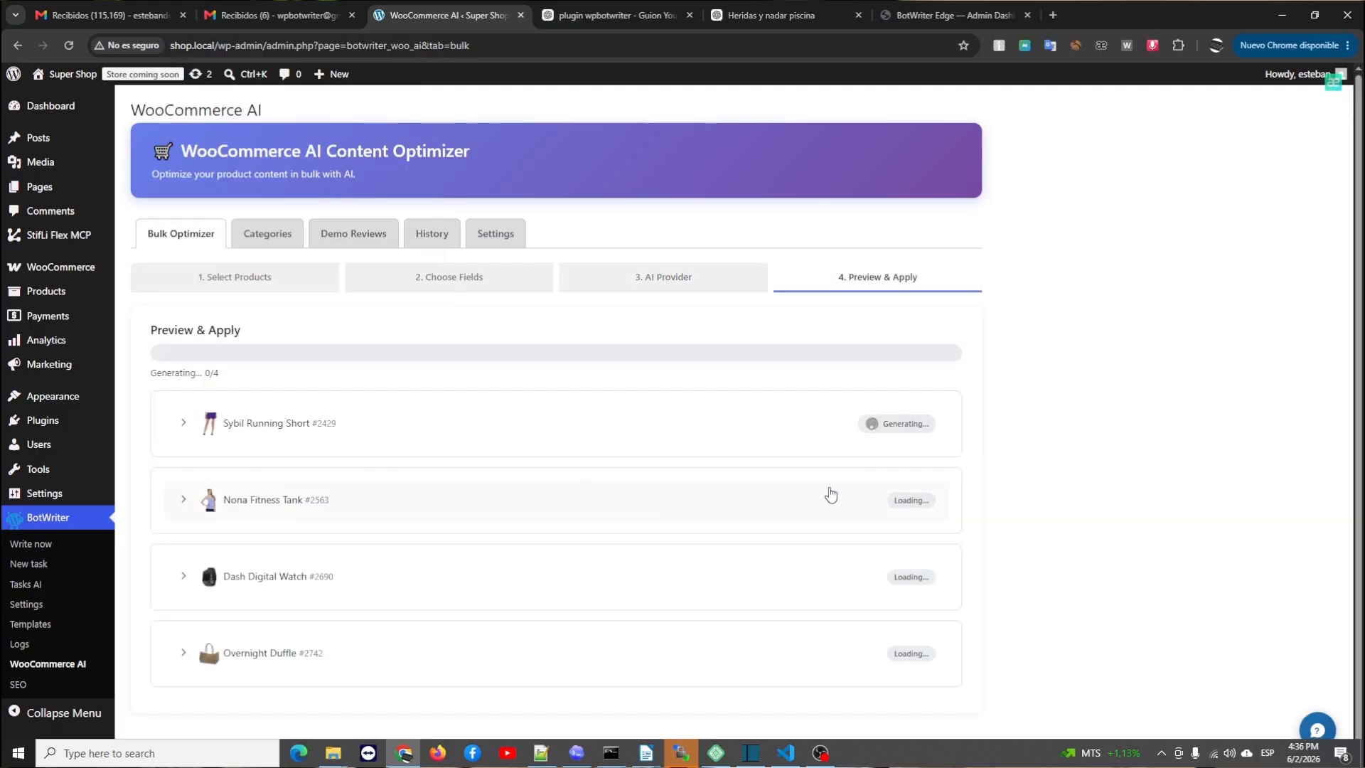
scroll(1337, 462, down, 1)
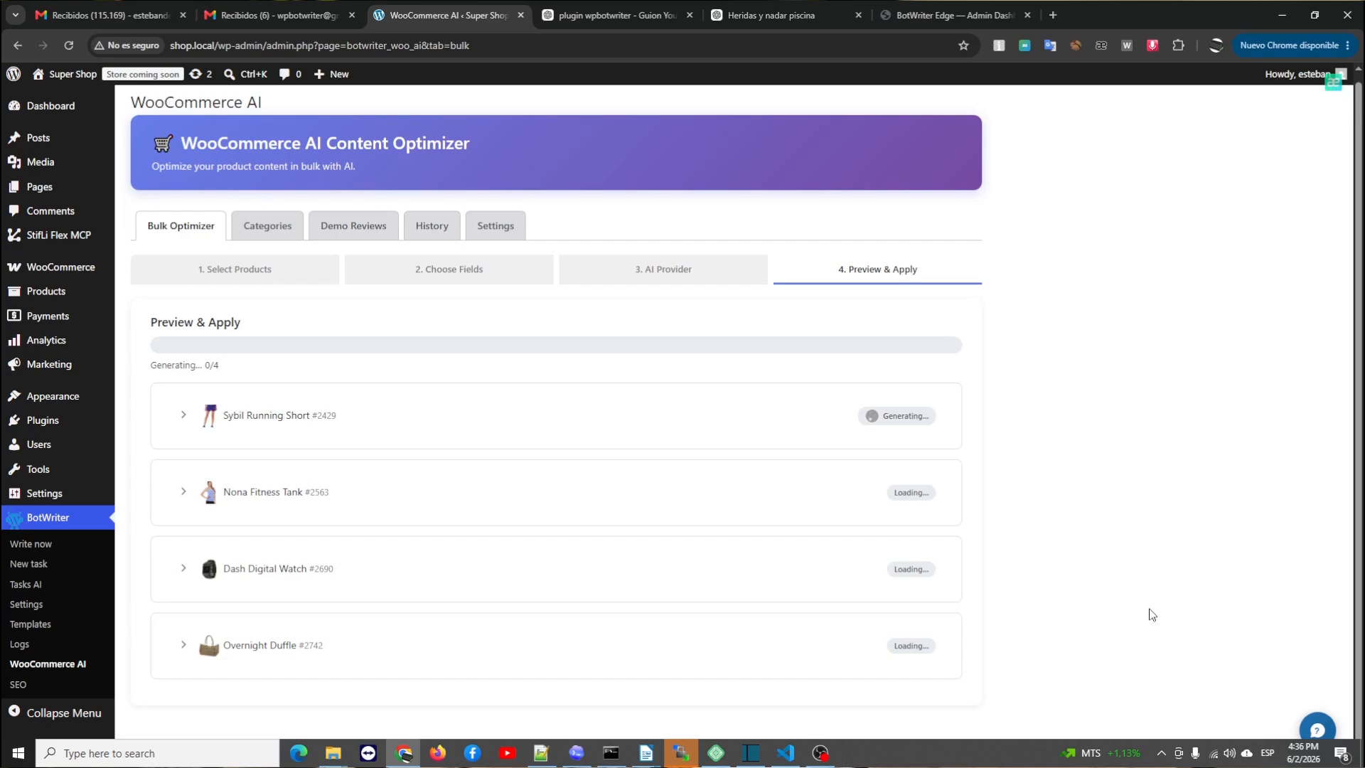
Review the original and AI-generated description, short description and tags for the Sybil Running Short.
click(185, 420)
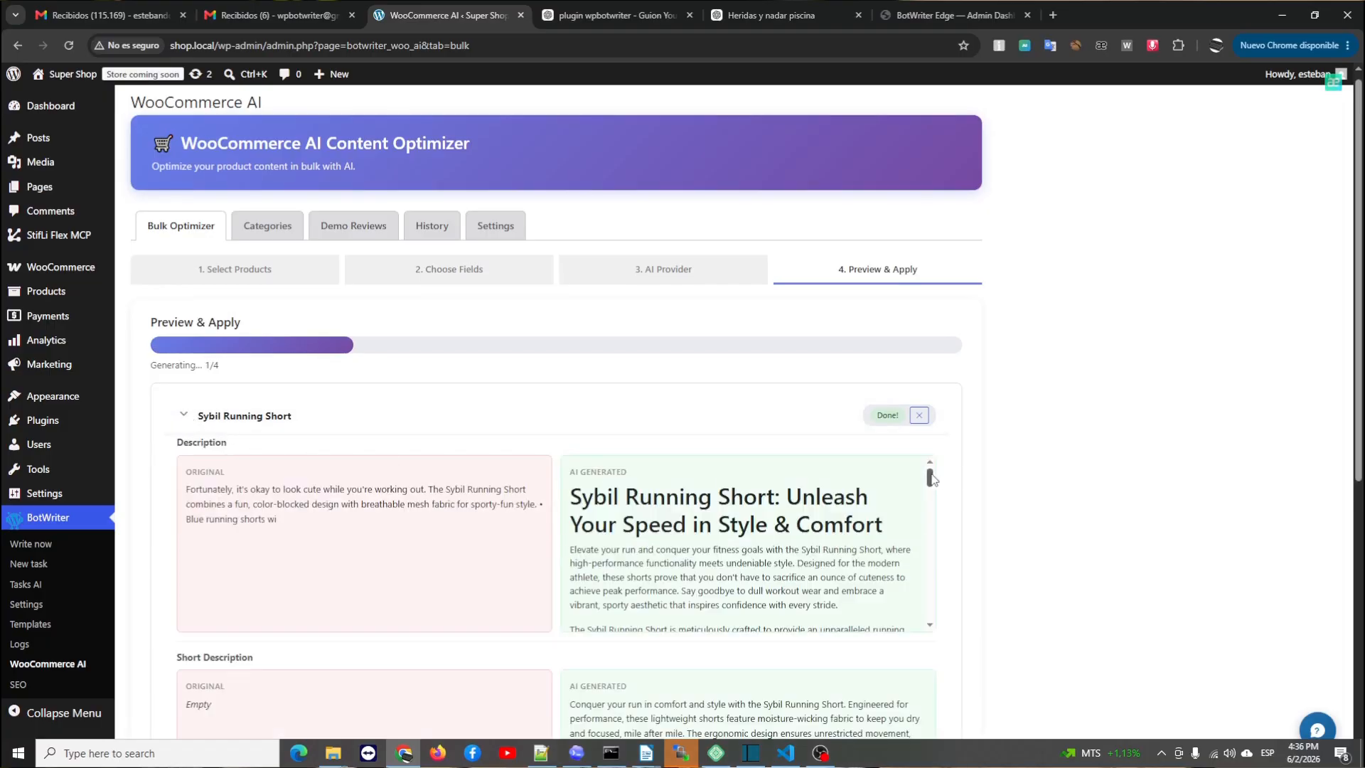
drag(932, 478, 950, 616)
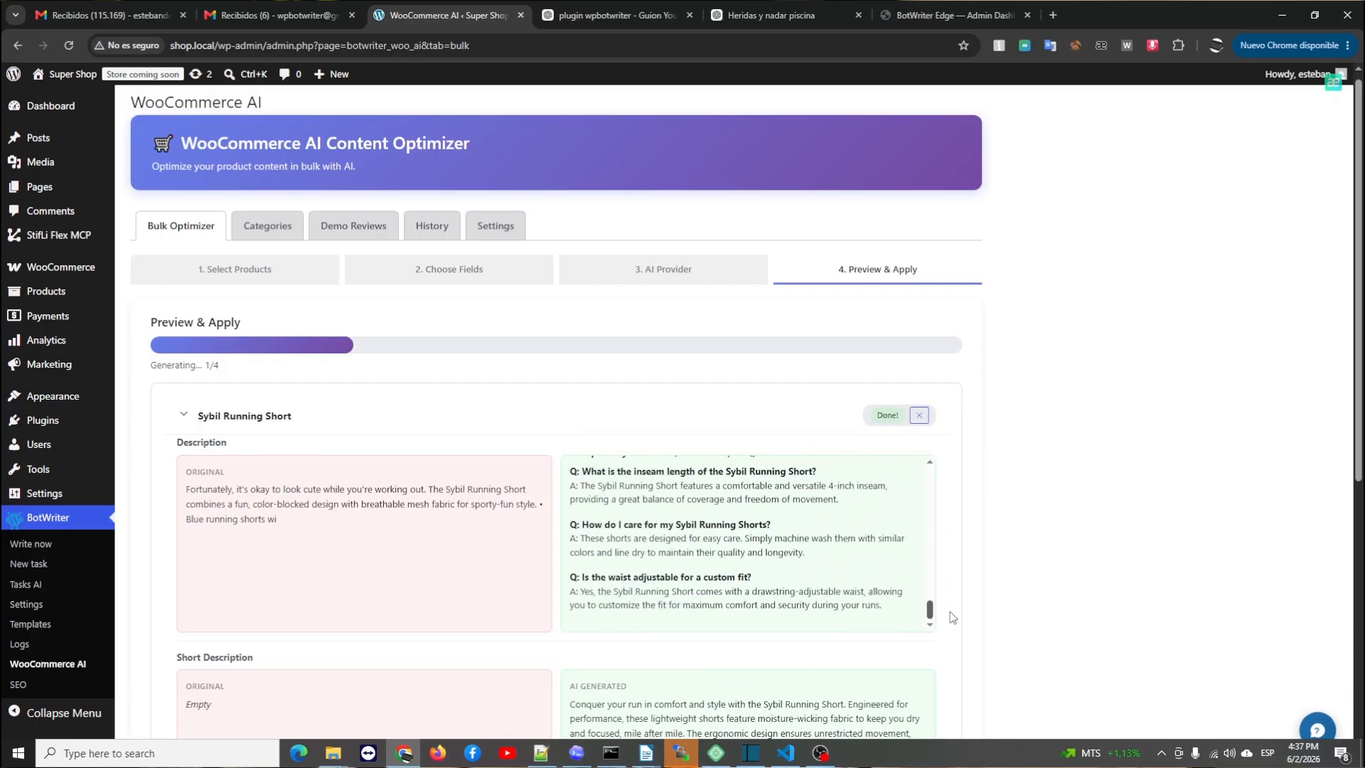
drag(1359, 468, 1359, 613)
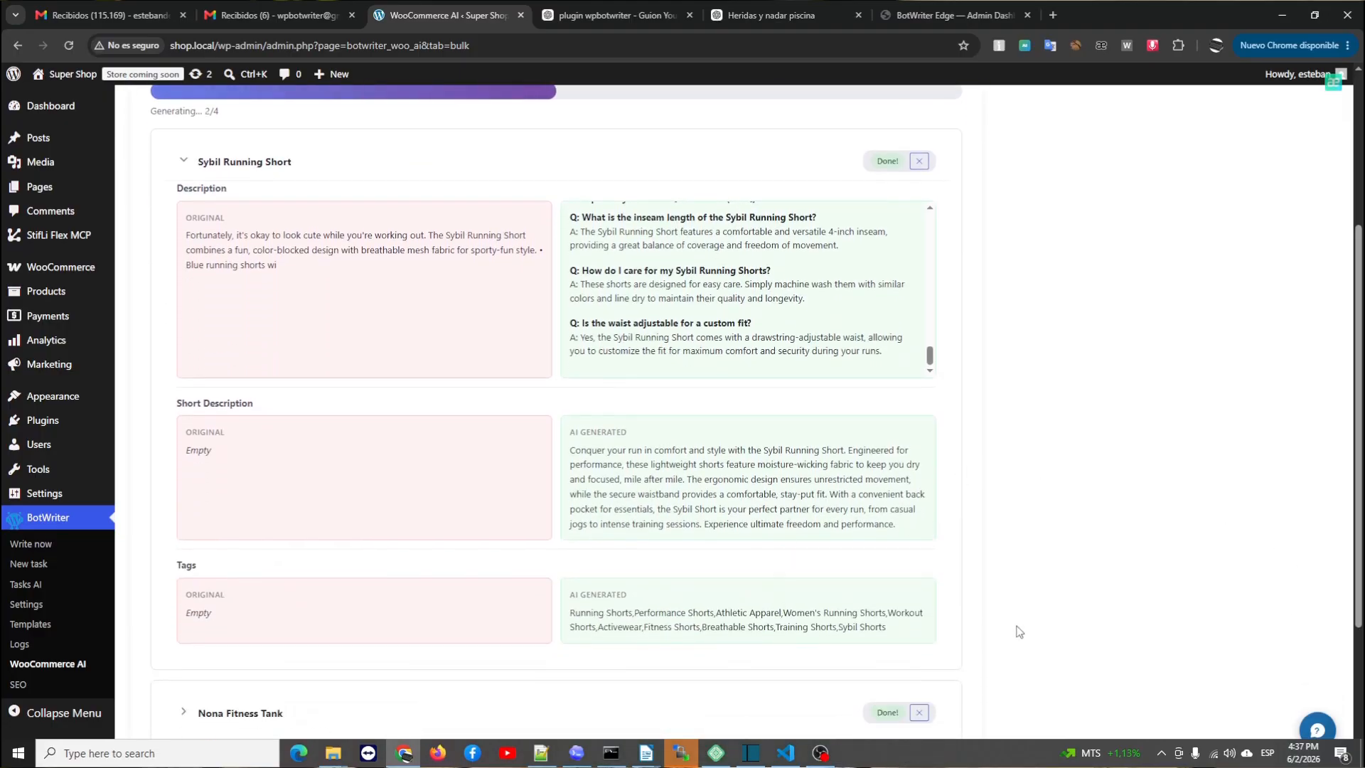
drag(1359, 538, 1359, 589)
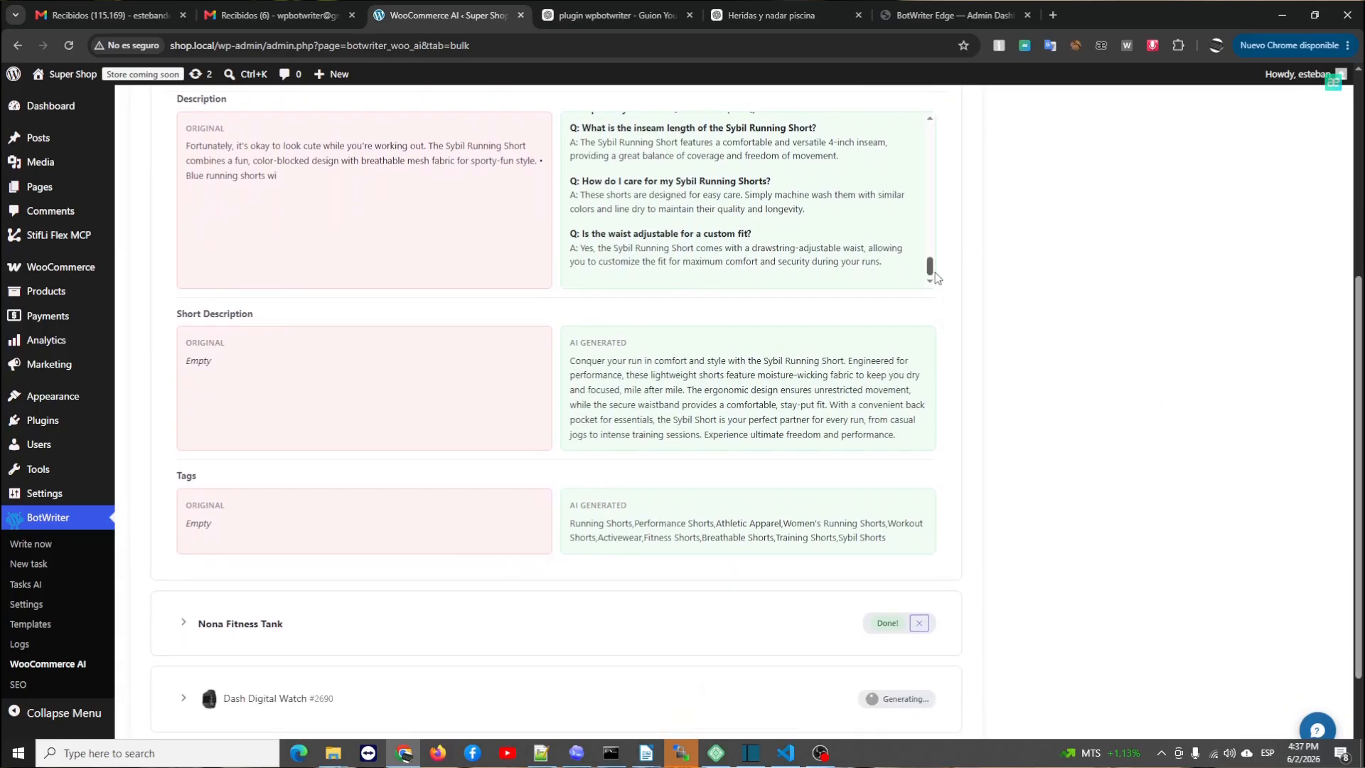
drag(931, 271, 932, 249)
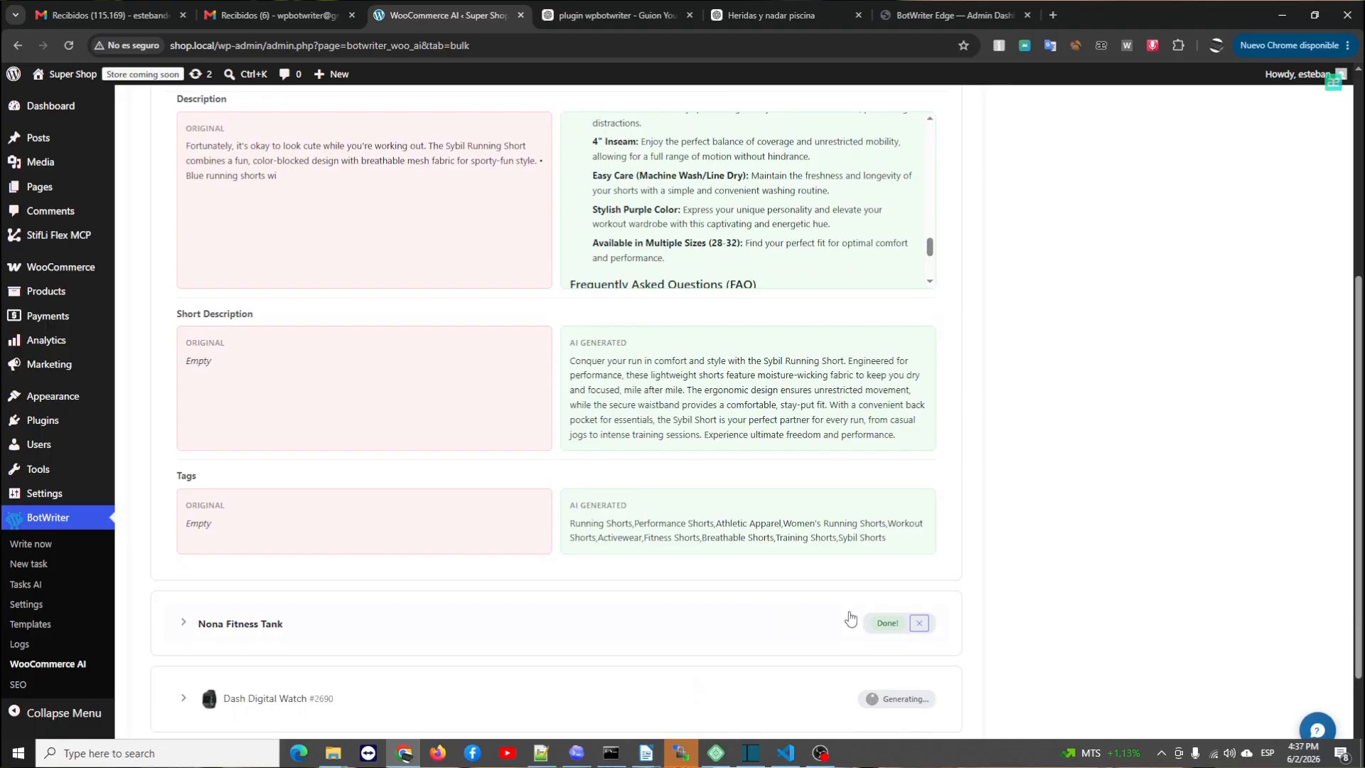
Expand the Nona Fitness Tank result and read its generated description through to the end of the FAQ.
click(182, 626)
drag(1360, 396, 1360, 601)
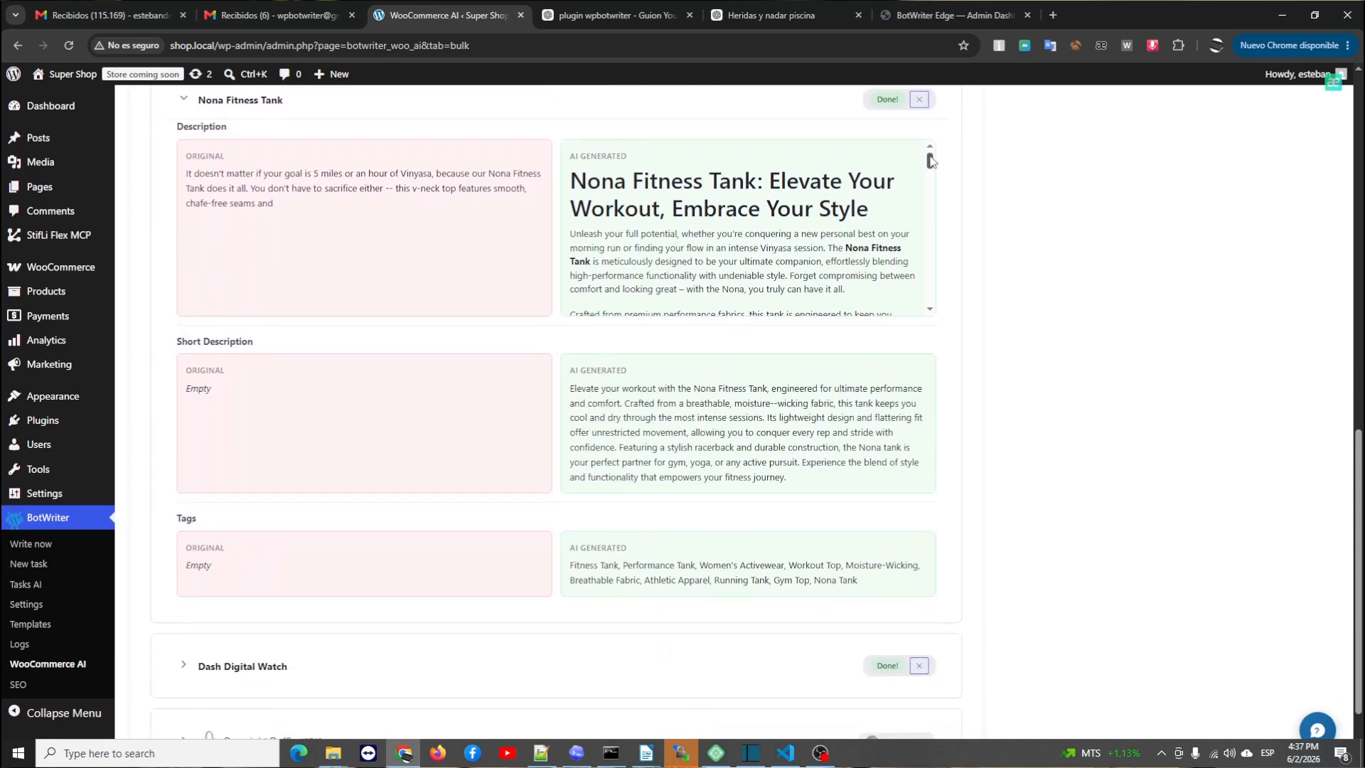
drag(932, 157, 934, 296)
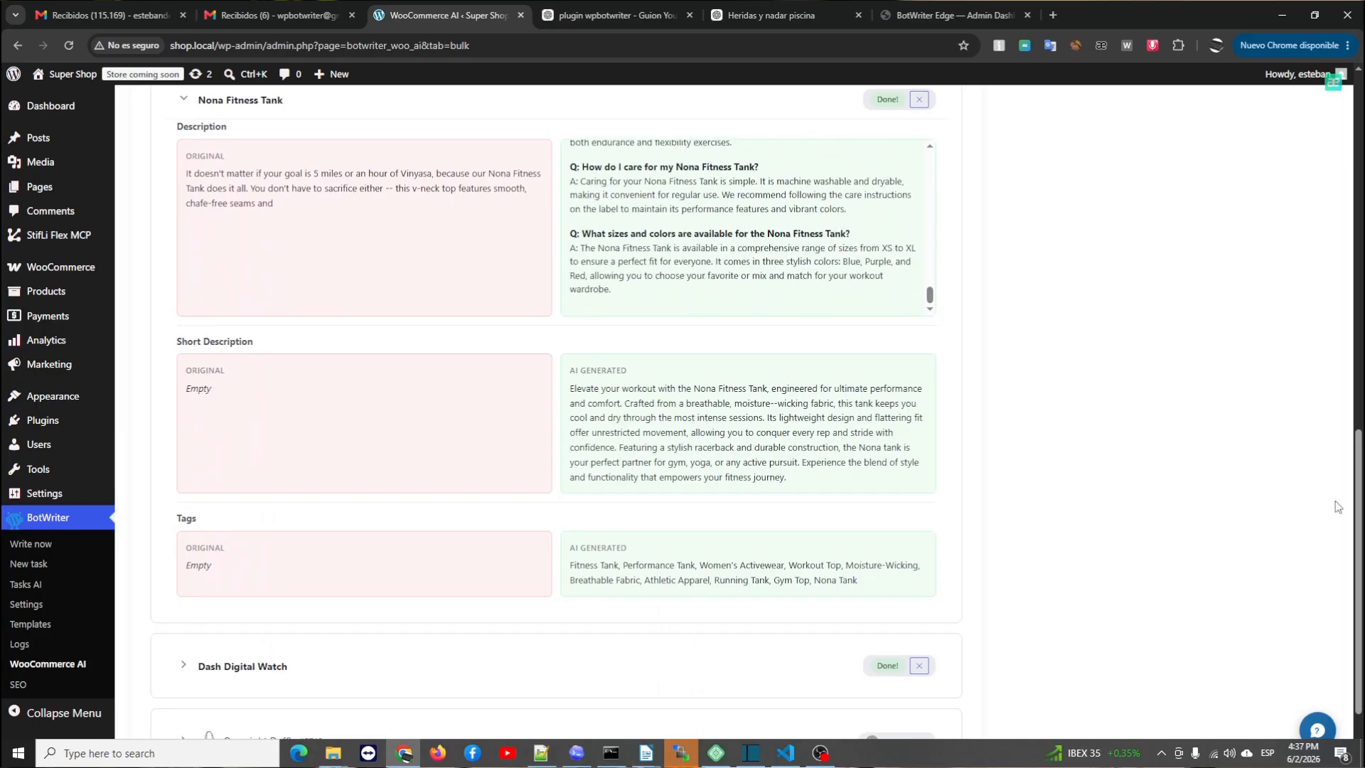
Expand the Dash Digital Watch result and review its generated description, short description and tags.
drag(1358, 470, 1351, 551)
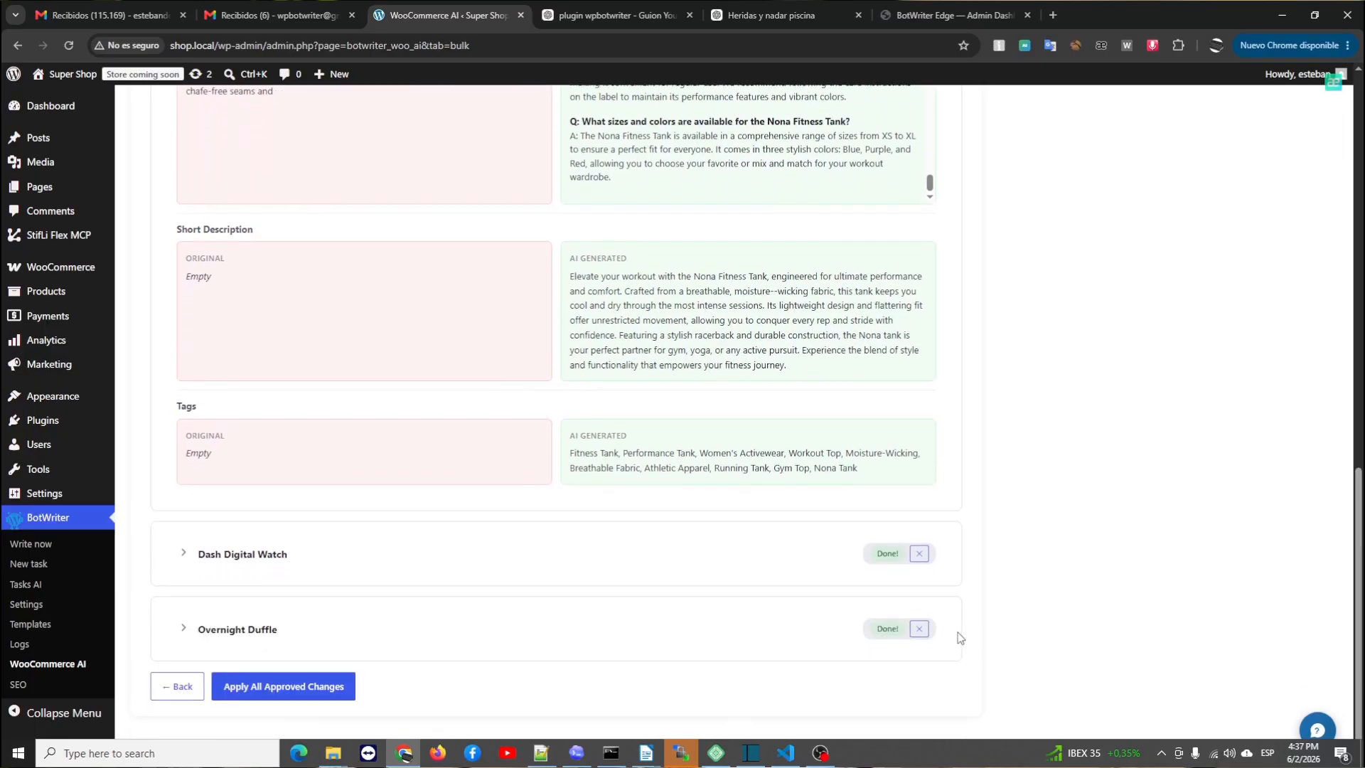
click(186, 554)
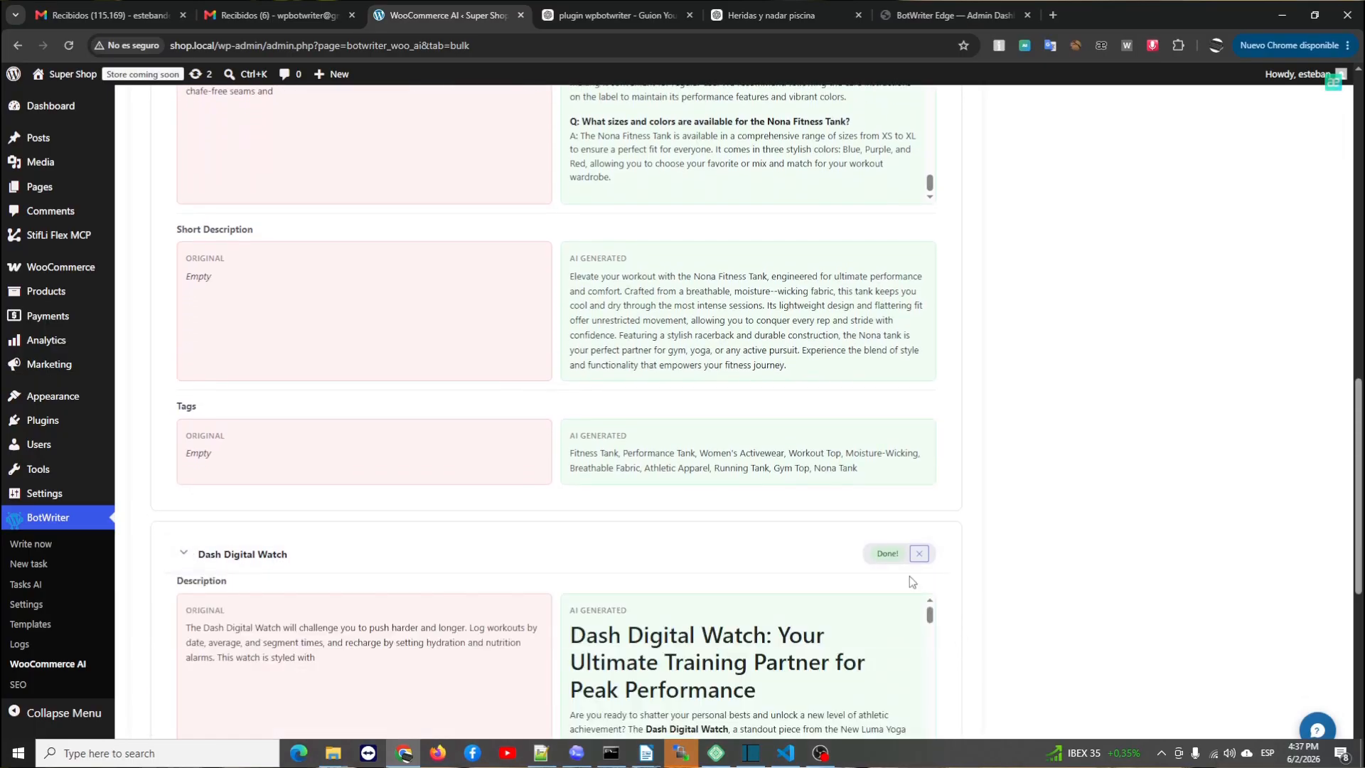
drag(1358, 530, 1360, 663)
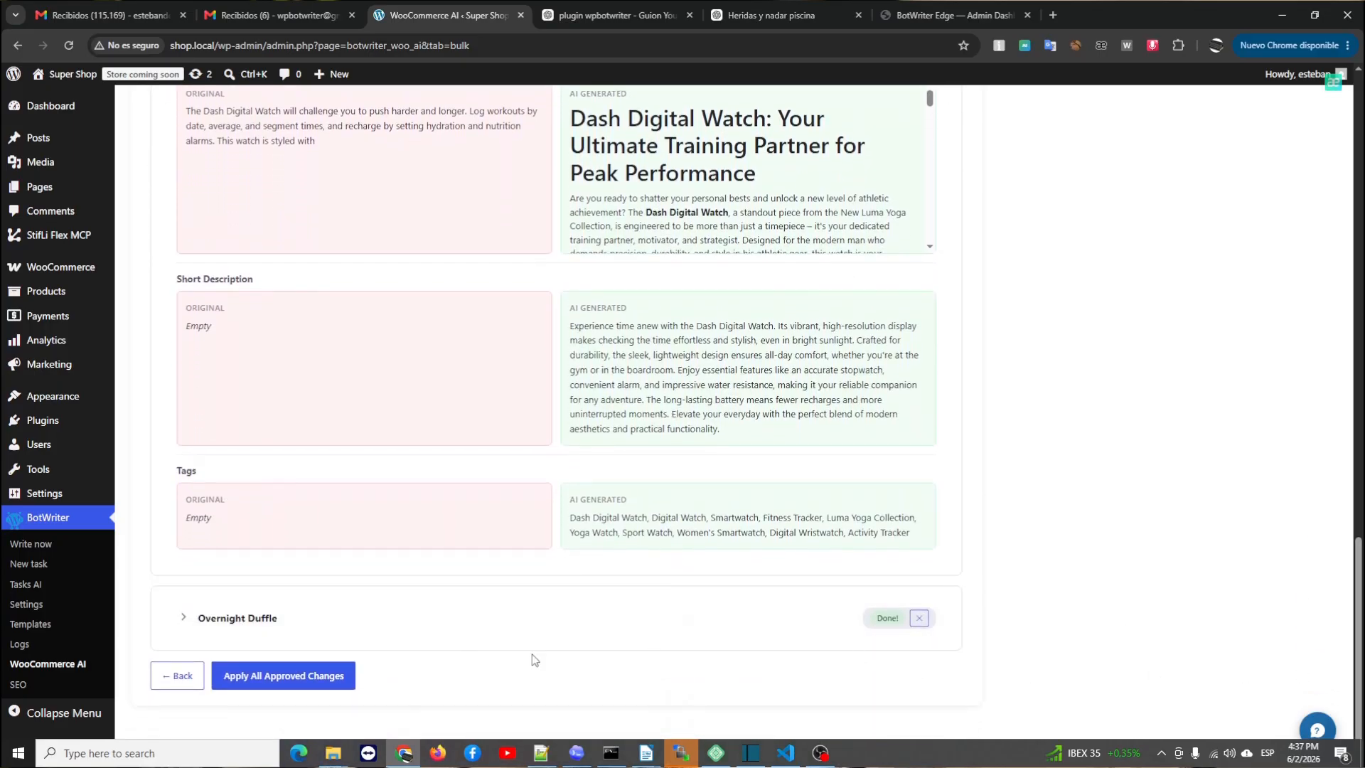
Collapse the expanded product previews, then apply all approved changes to the products and accept the confirmation.
drag(1360, 663, 1362, 174)
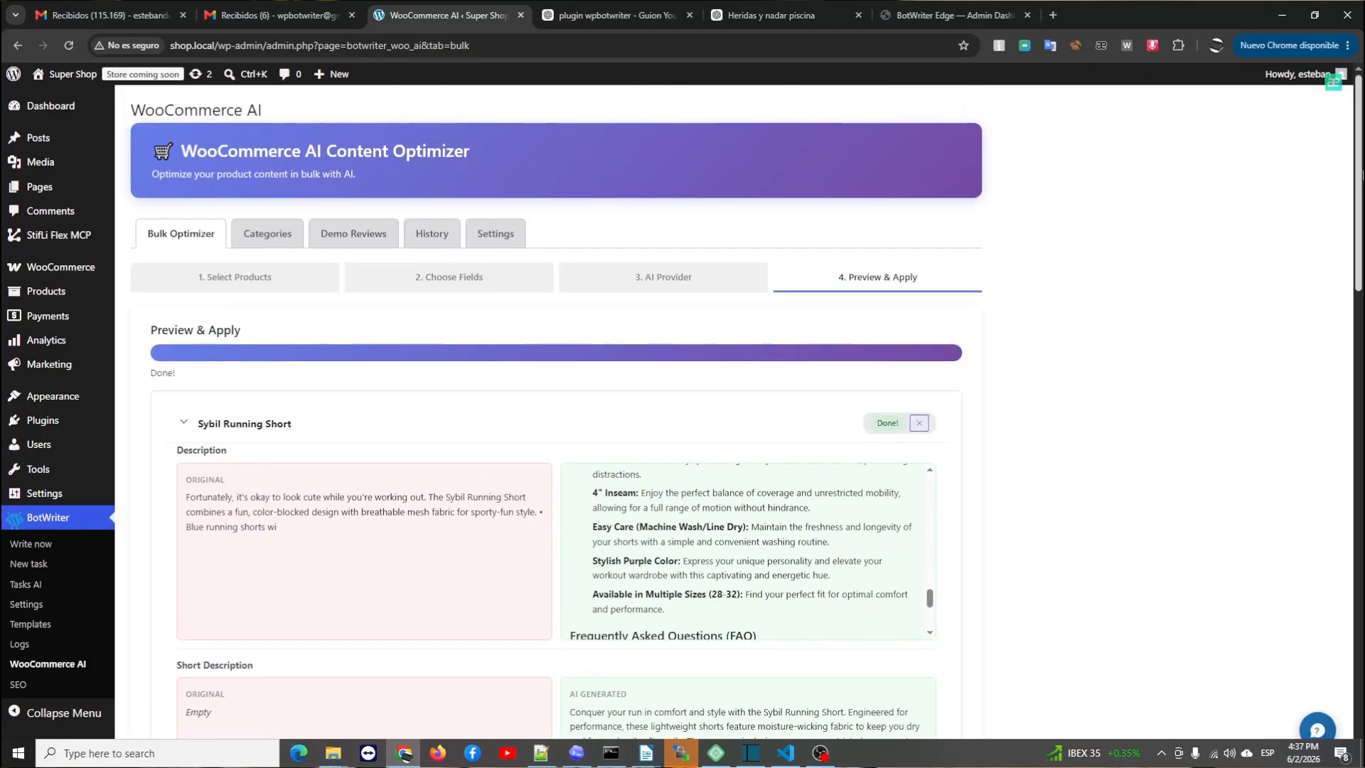
click(185, 427)
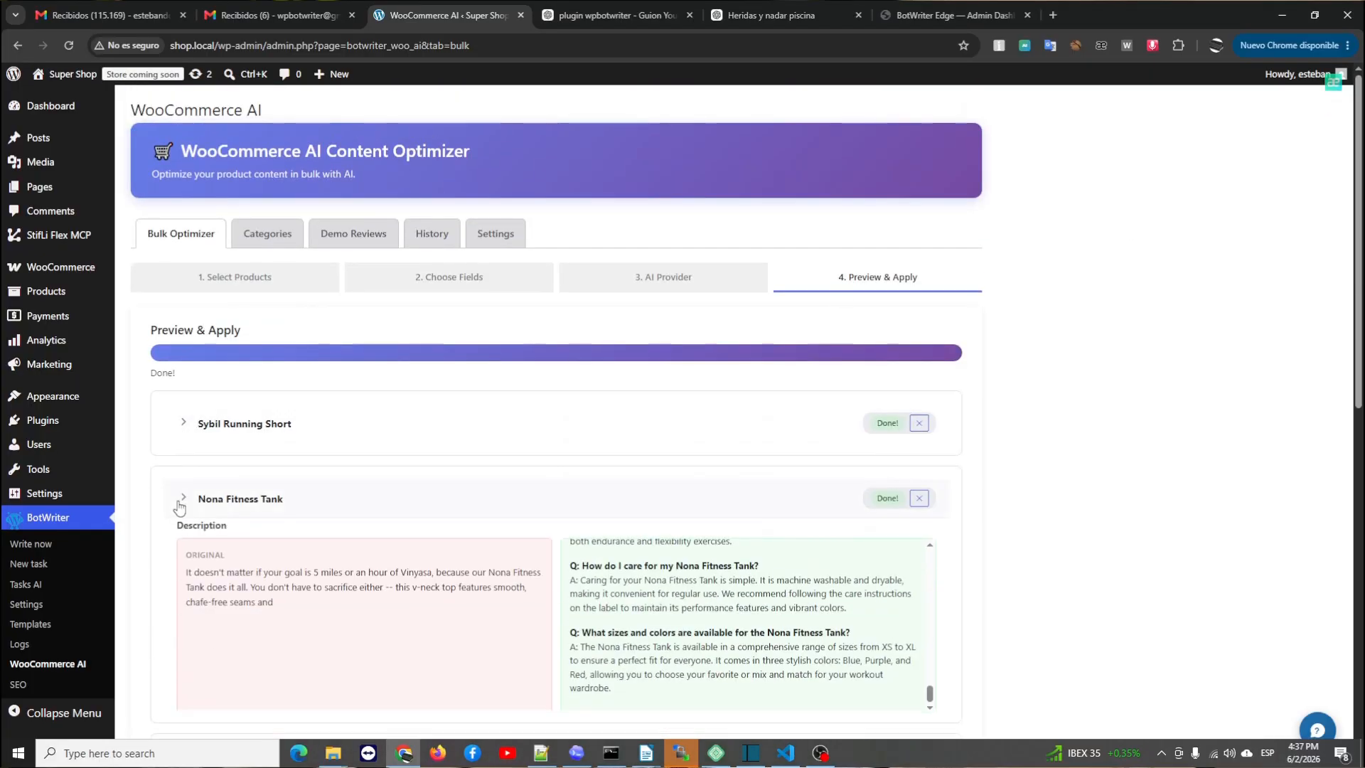
click(182, 499)
click(183, 572)
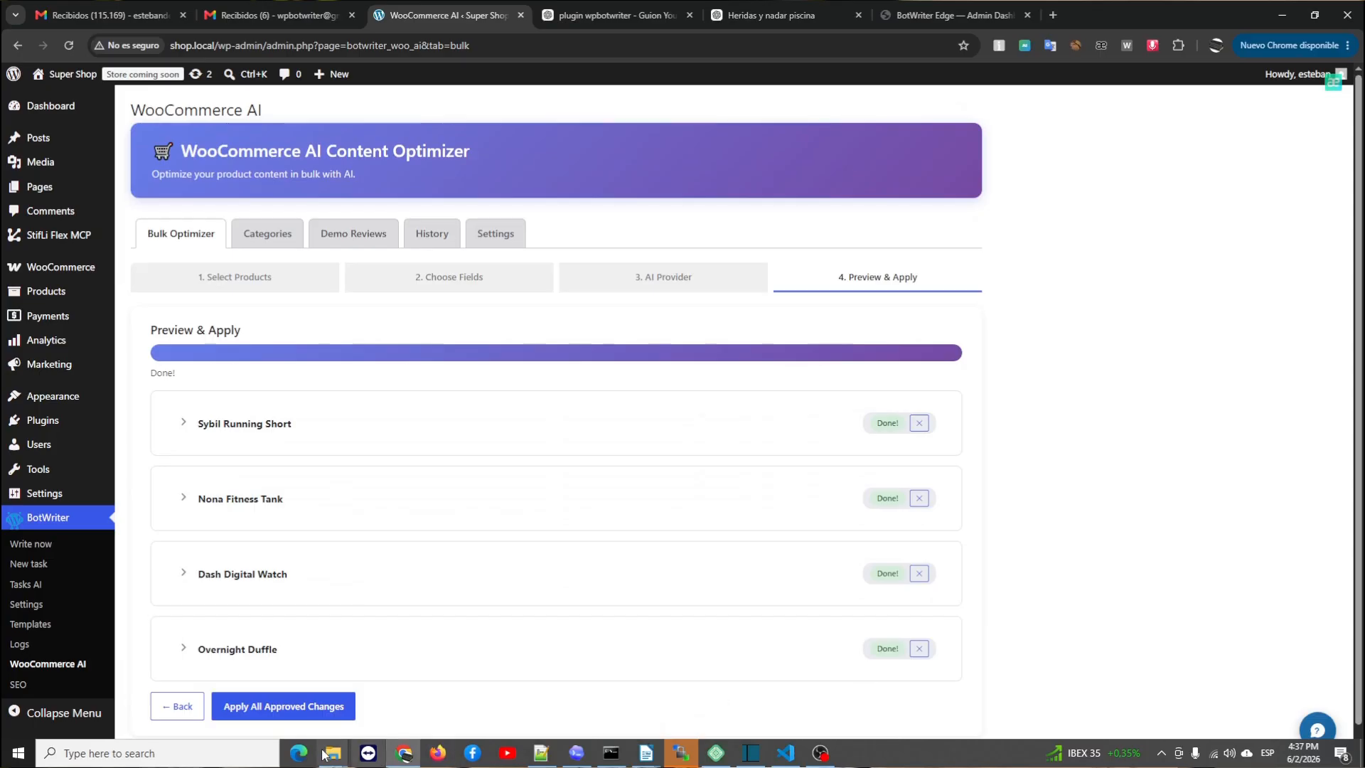
click(268, 711)
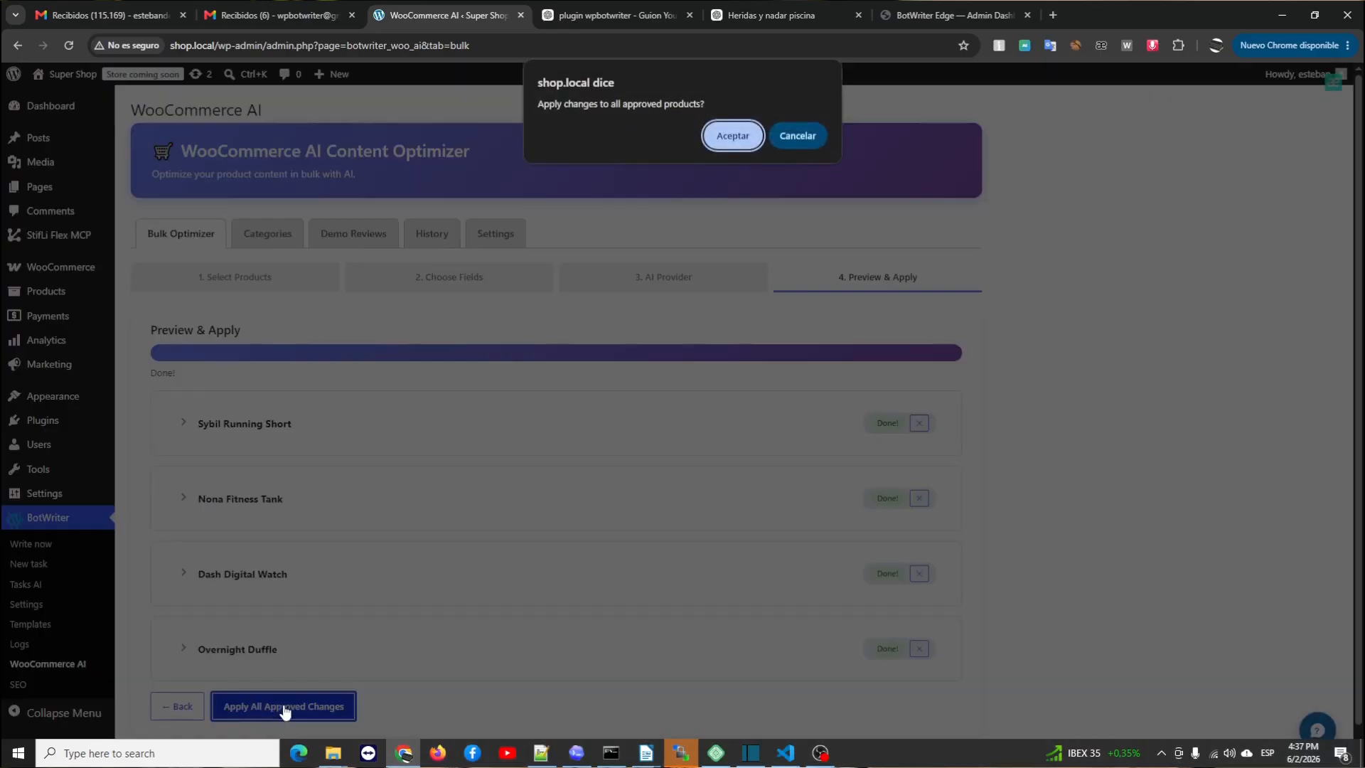
click(733, 136)
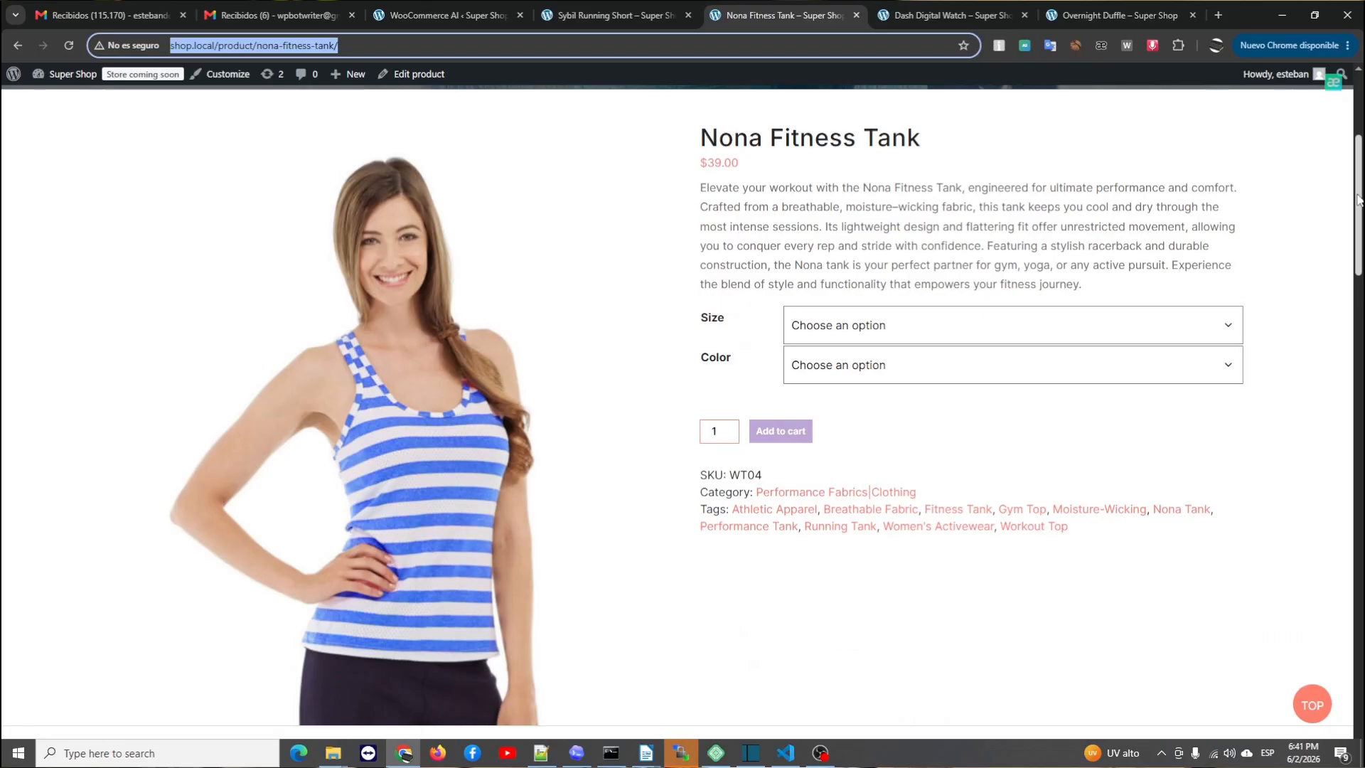
Examine the Nona Fitness Tank store page before and after optimization, including its descriptions and tags.
drag(1358, 200, 1362, 432)
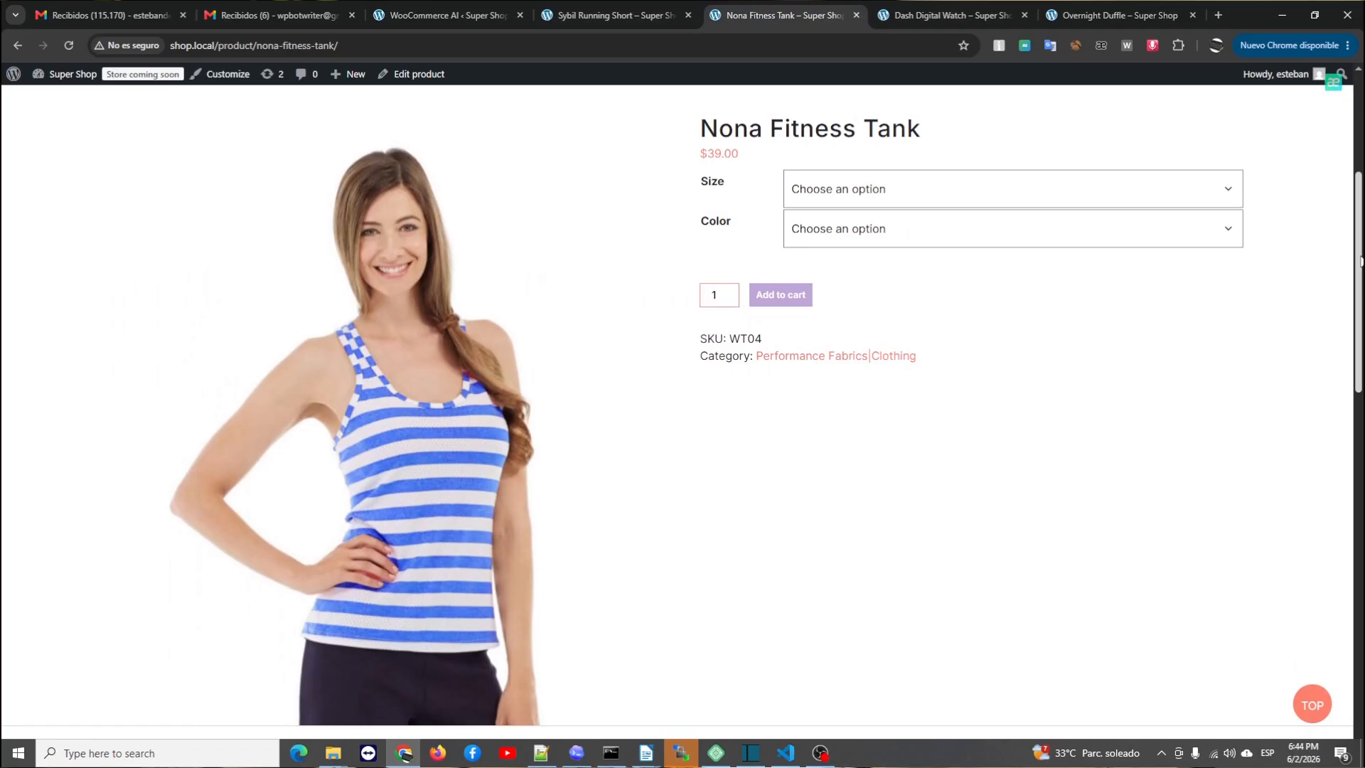
drag(1362, 261, 1361, 423)
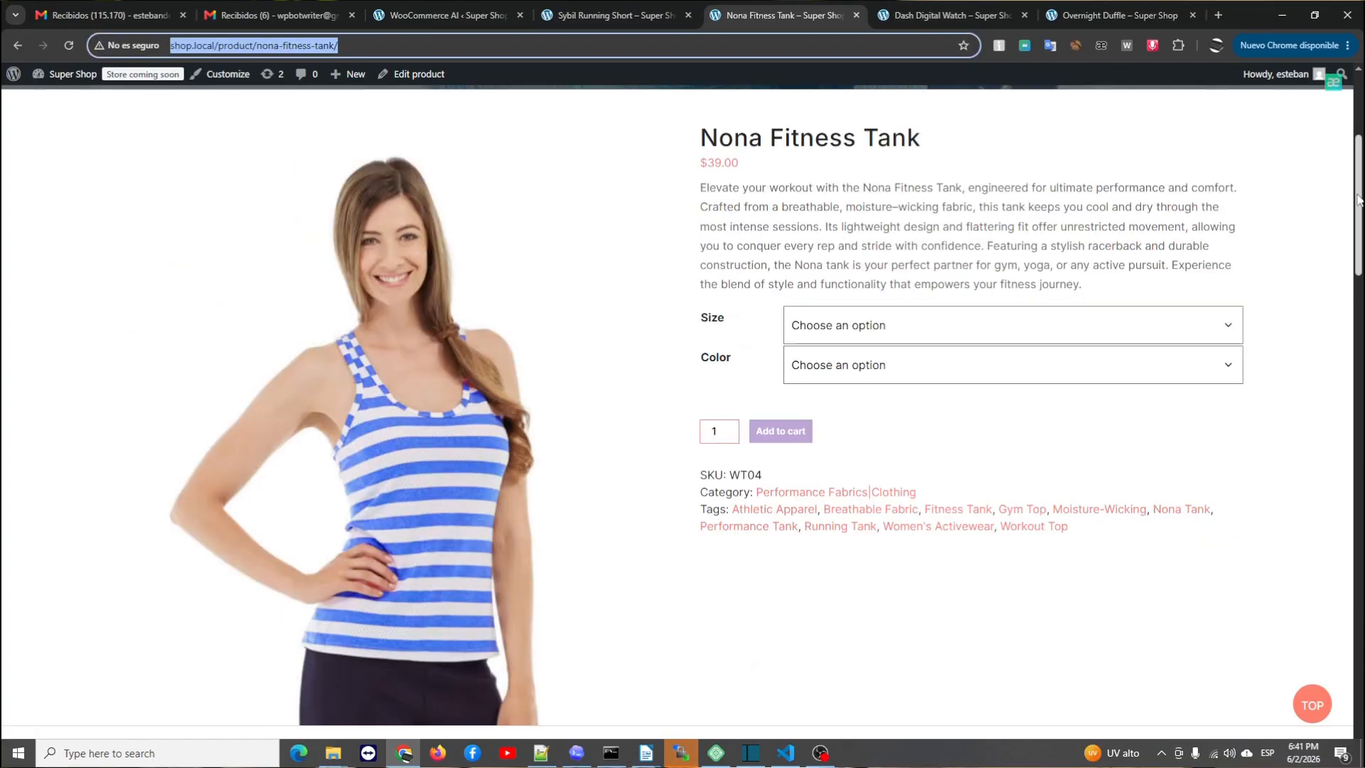
drag(1358, 199, 1363, 431)
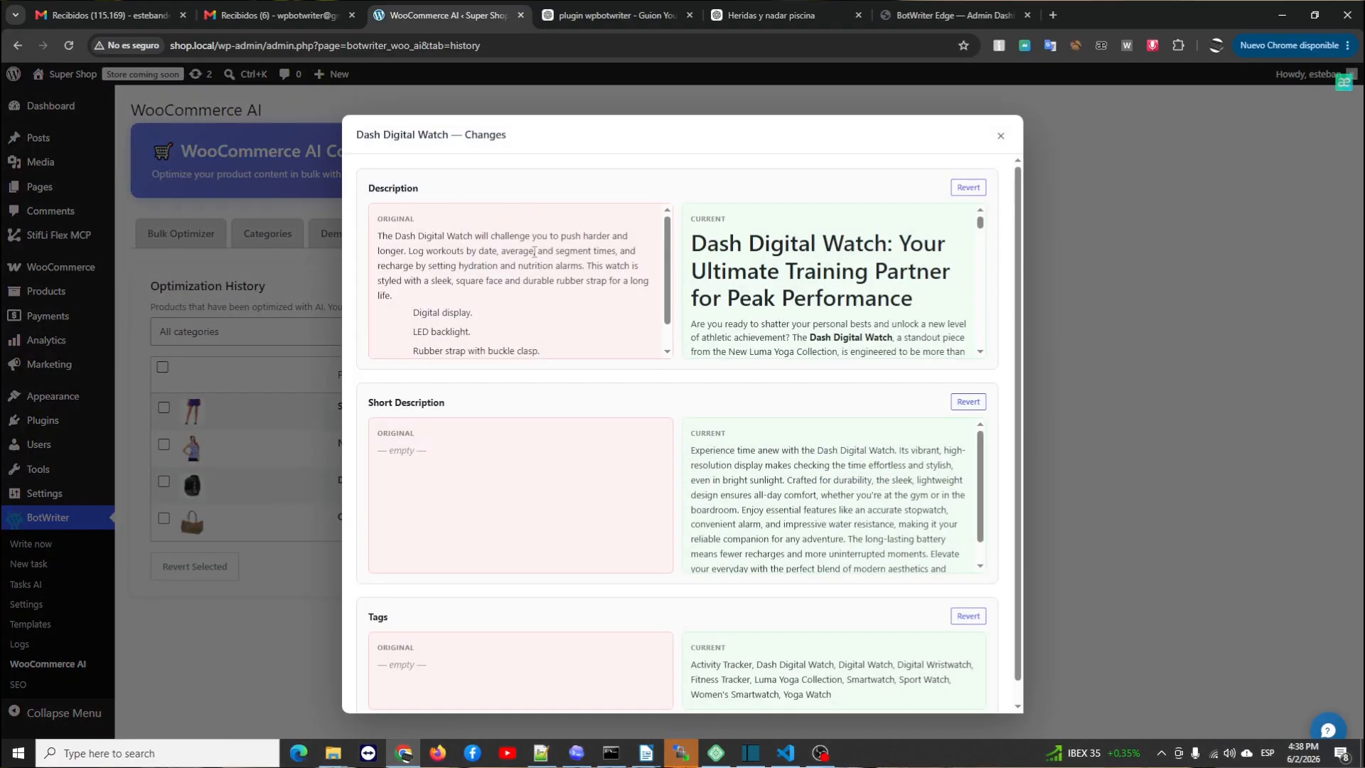
Compare the original and current content in the Dash Digital Watch change history, then close the comparison.
scroll(1018, 274, down, 1)
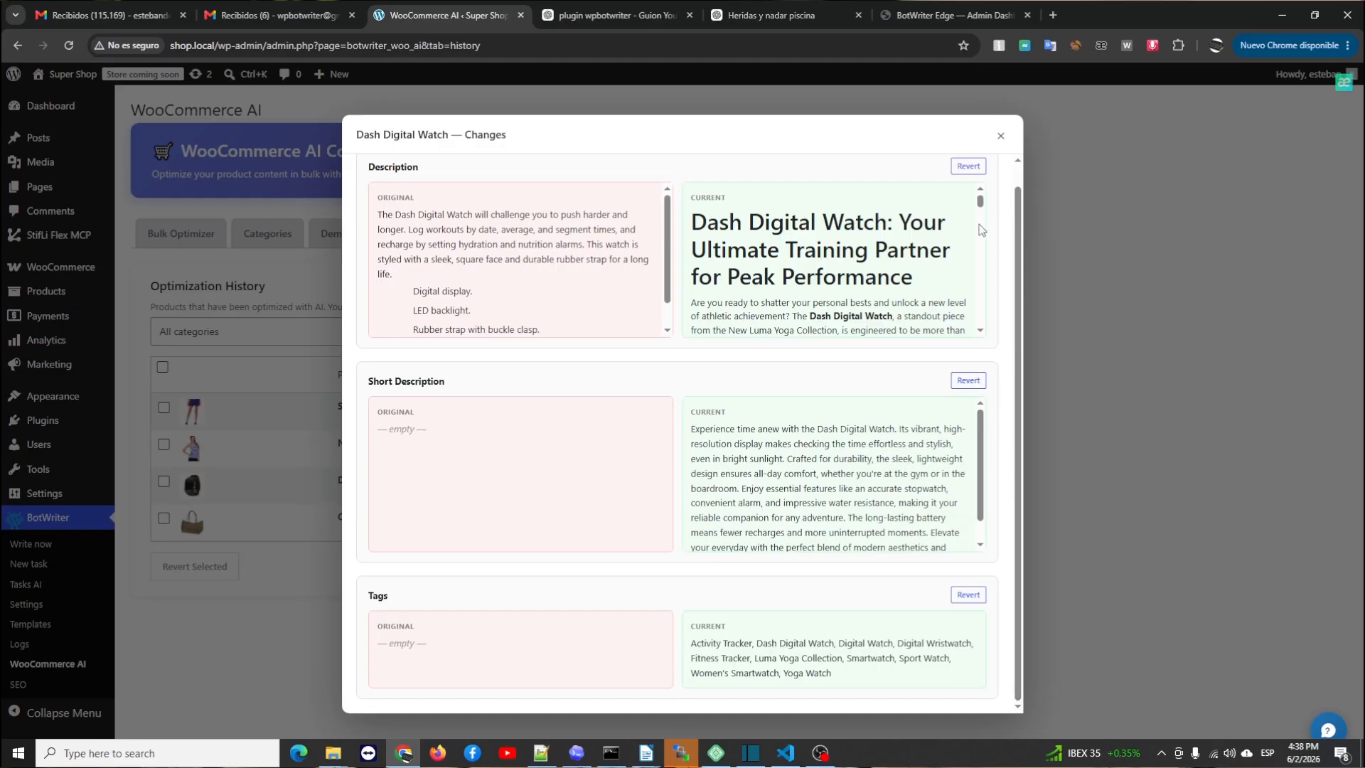
drag(982, 204, 990, 334)
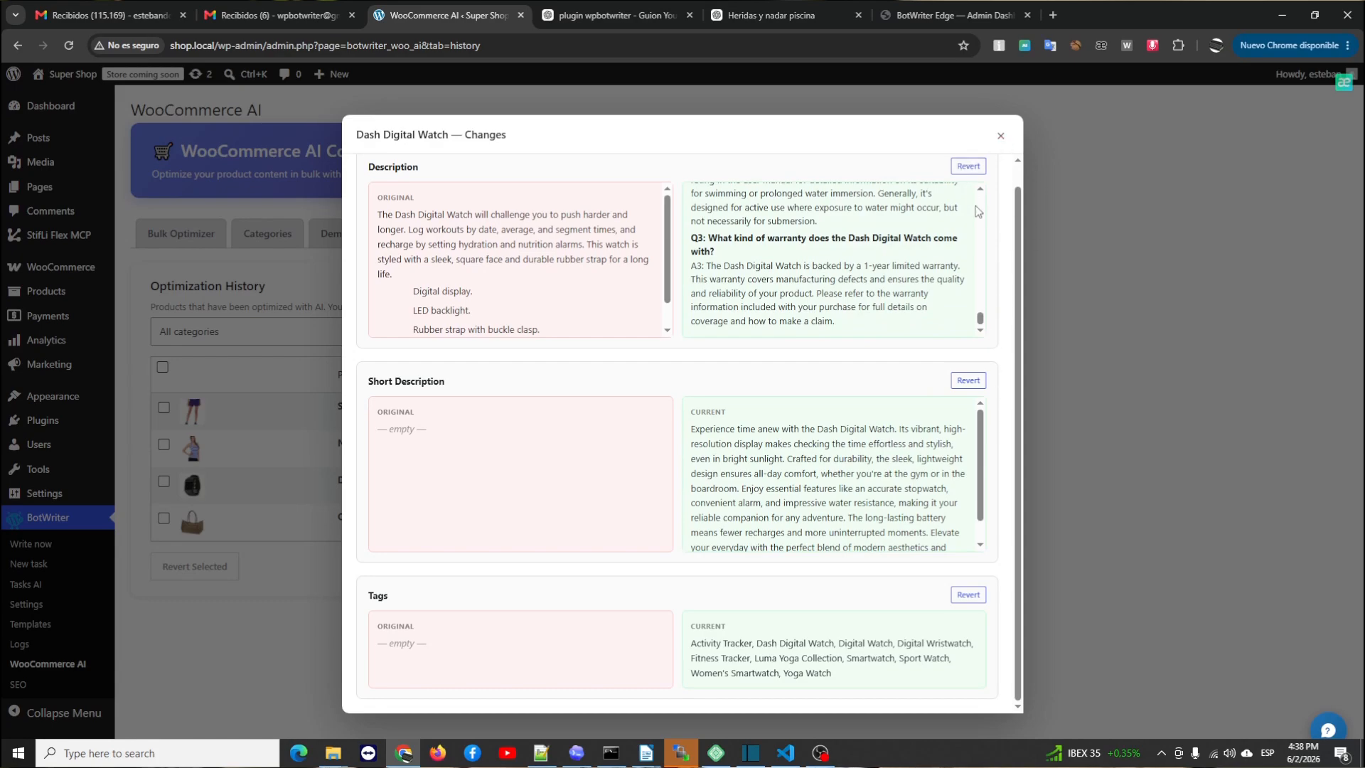
mouse_move(668, 207)
mouse_down()
mouse_move(668, 232)
mouse_move(662, 197)
mouse_up()
click(1000, 137)
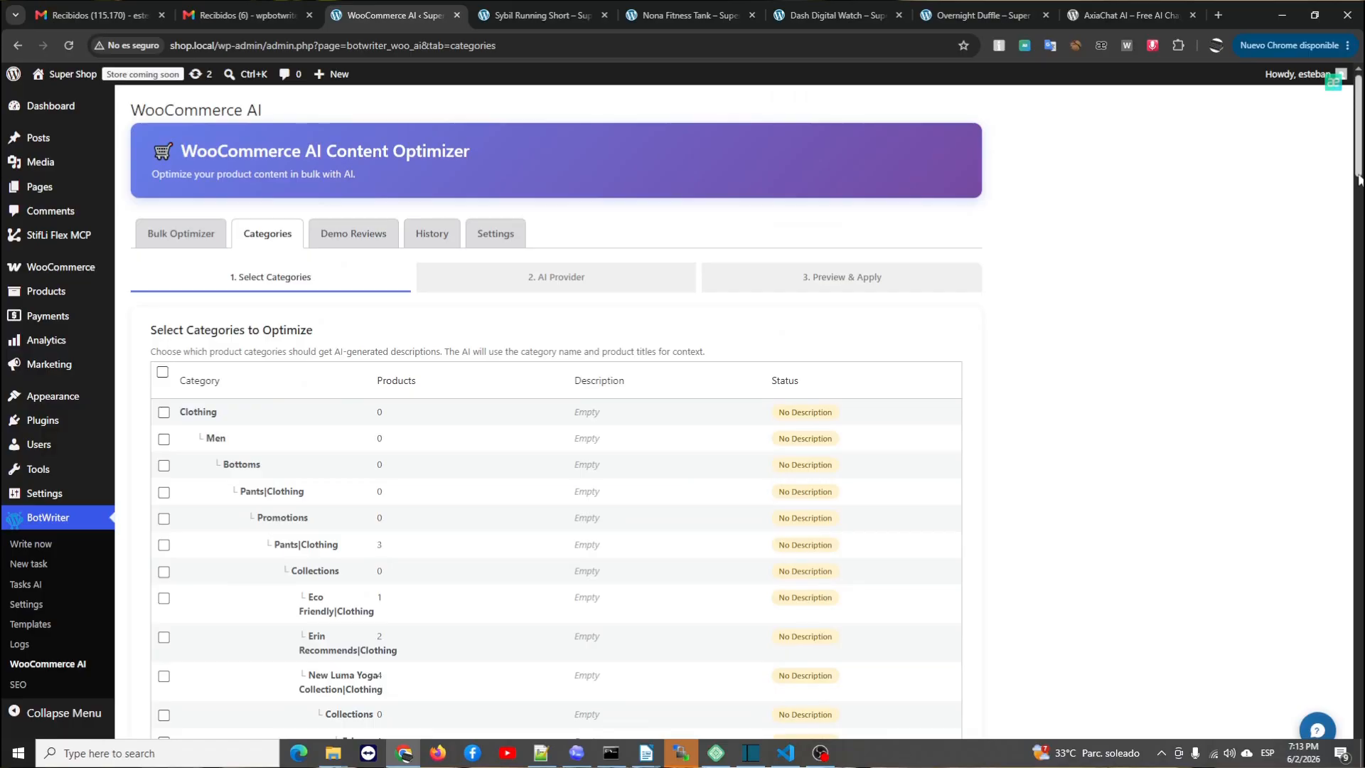
Select the Shorts and Hoodies & Sweatshirts categories and generate their descriptions with Google (Gemini) in the same language as the original content.
scroll(1358, 178, down, 7)
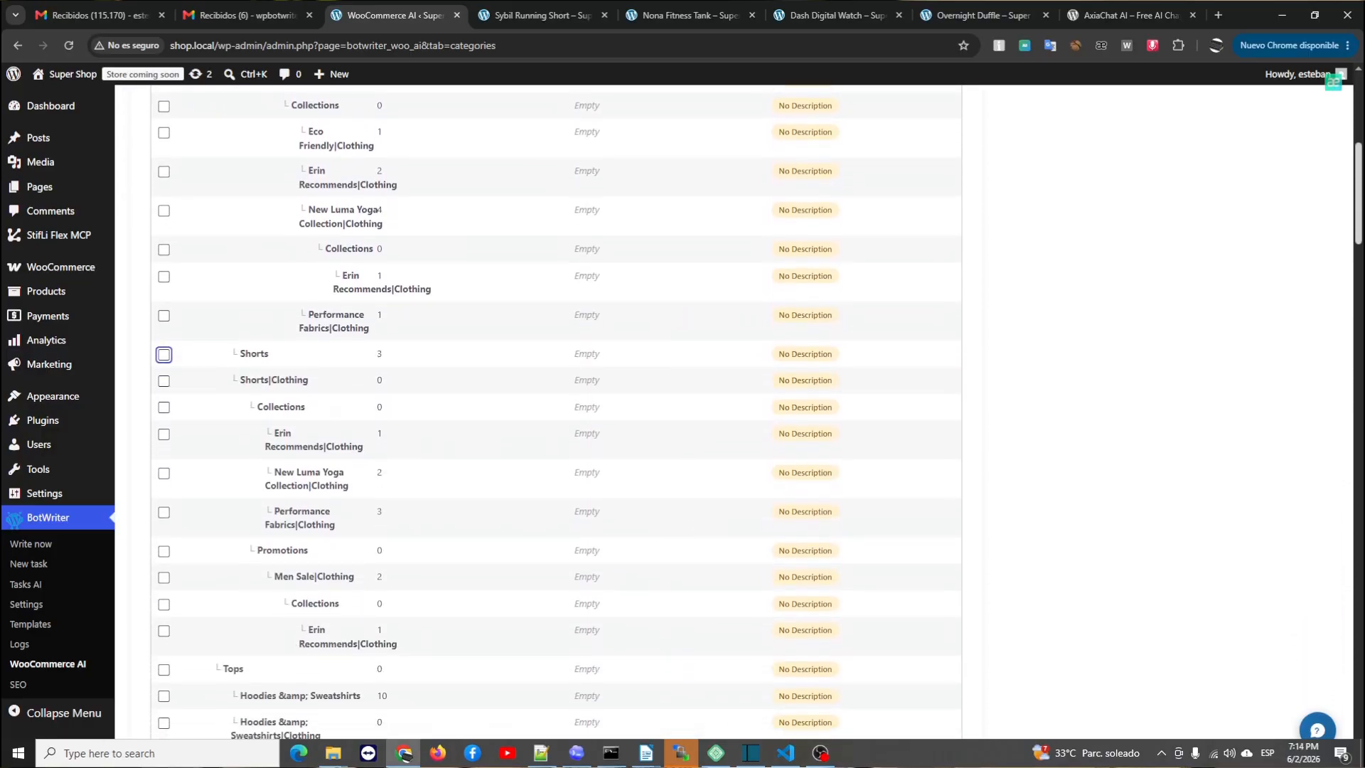
scroll(1328, 260, down, 3)
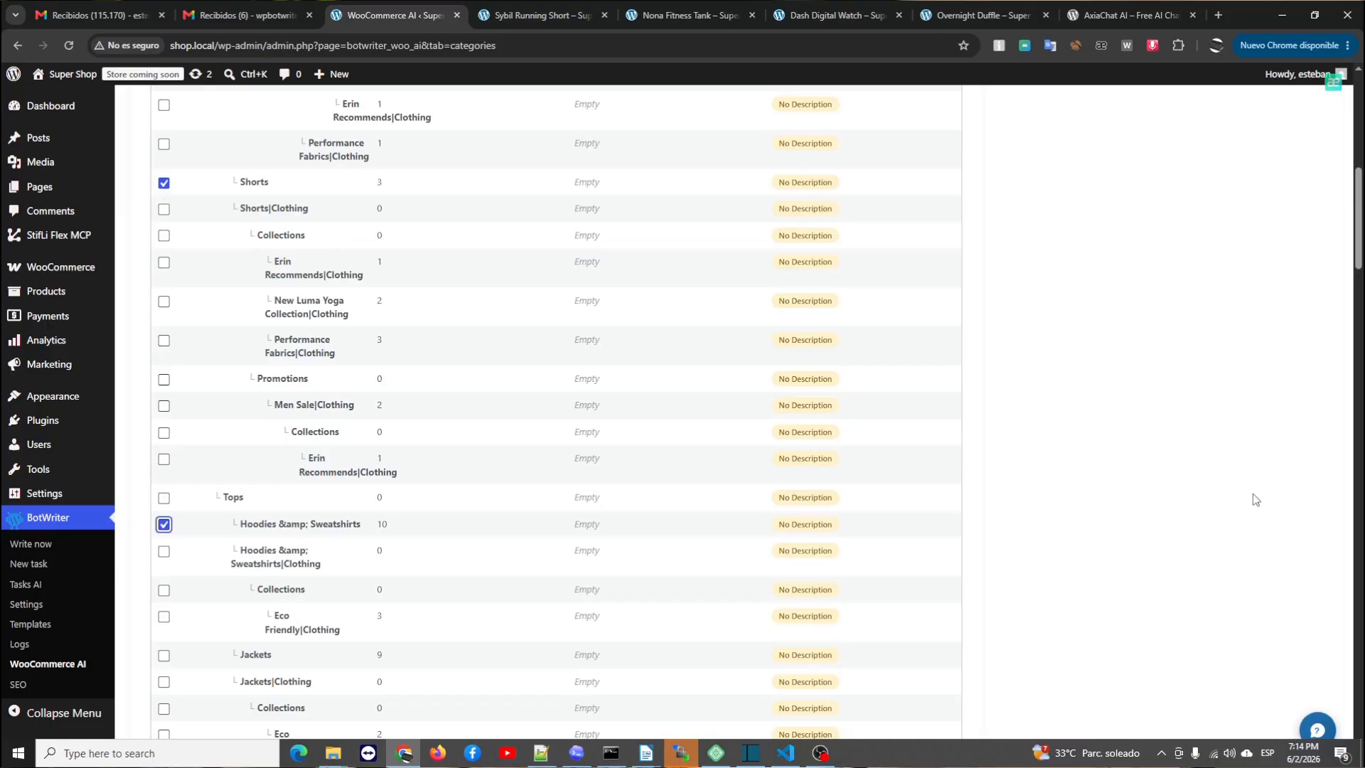
drag(1358, 248, 1334, 759)
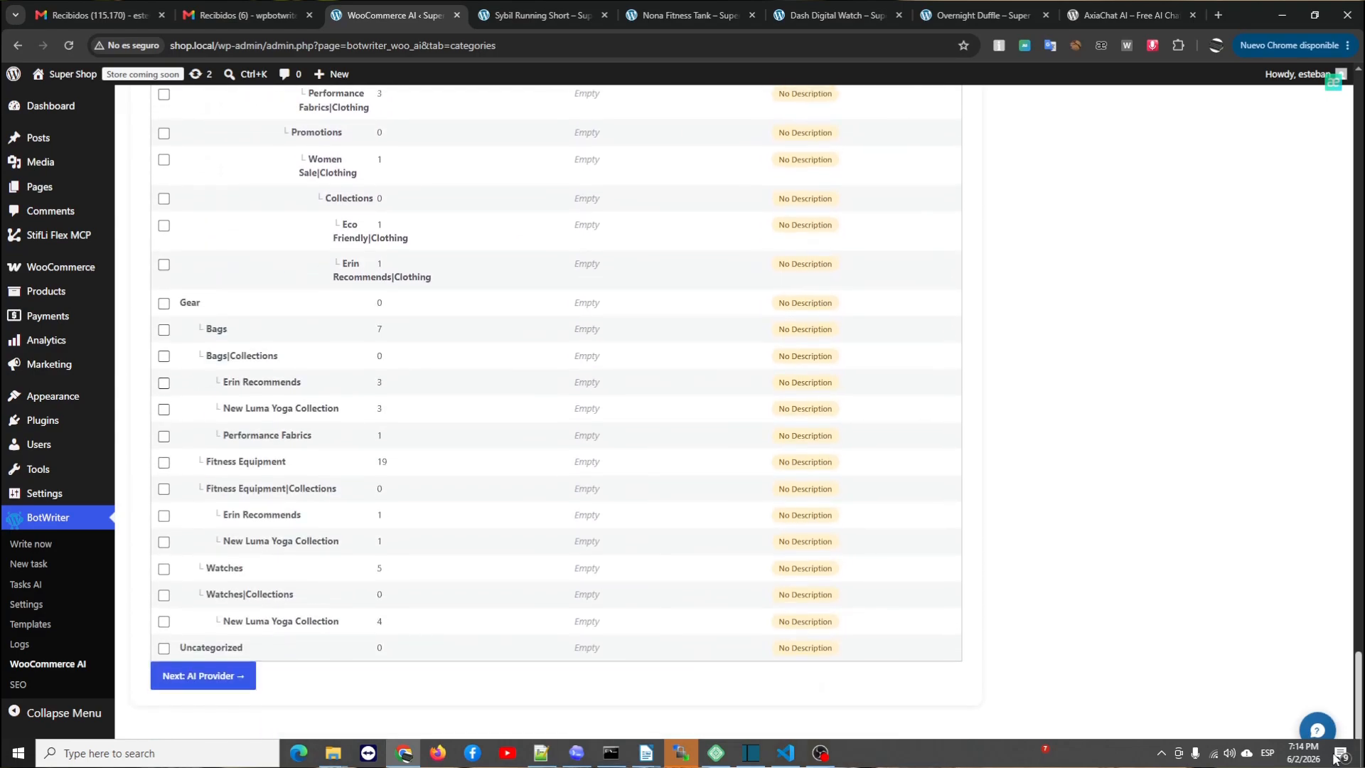
click(215, 679)
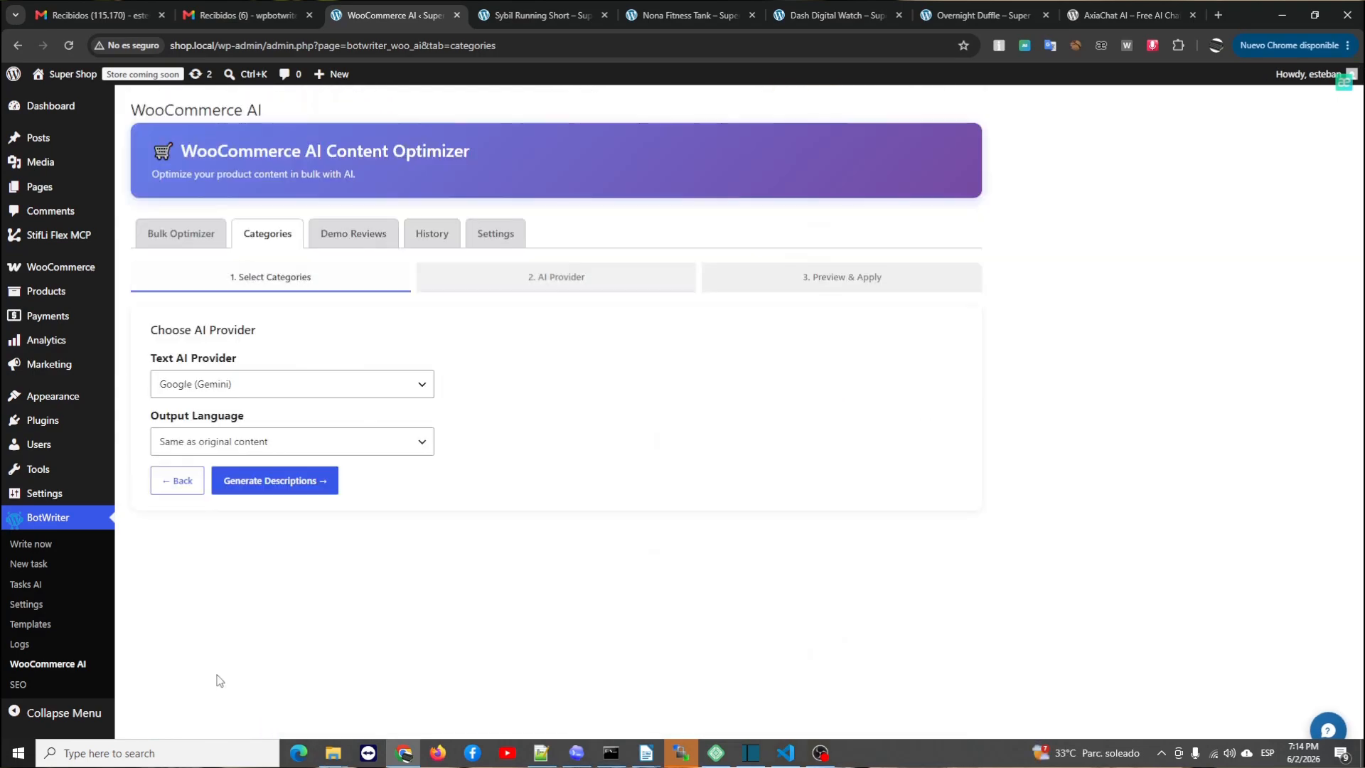
click(272, 483)
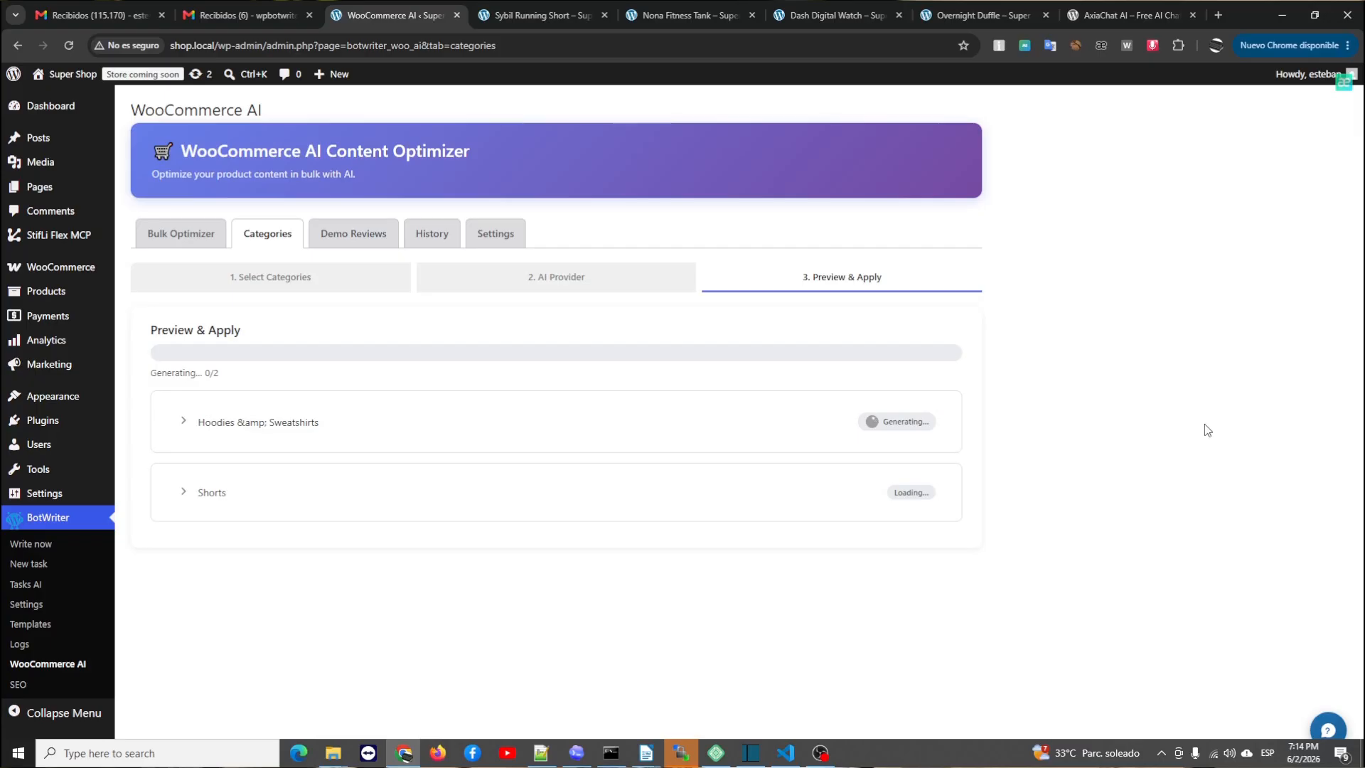
Review the AI-generated category descriptions for Hoodies & Sweatshirts and Shorts.
click(180, 427)
drag(930, 501, 929, 551)
scroll(278, 619, down, 2)
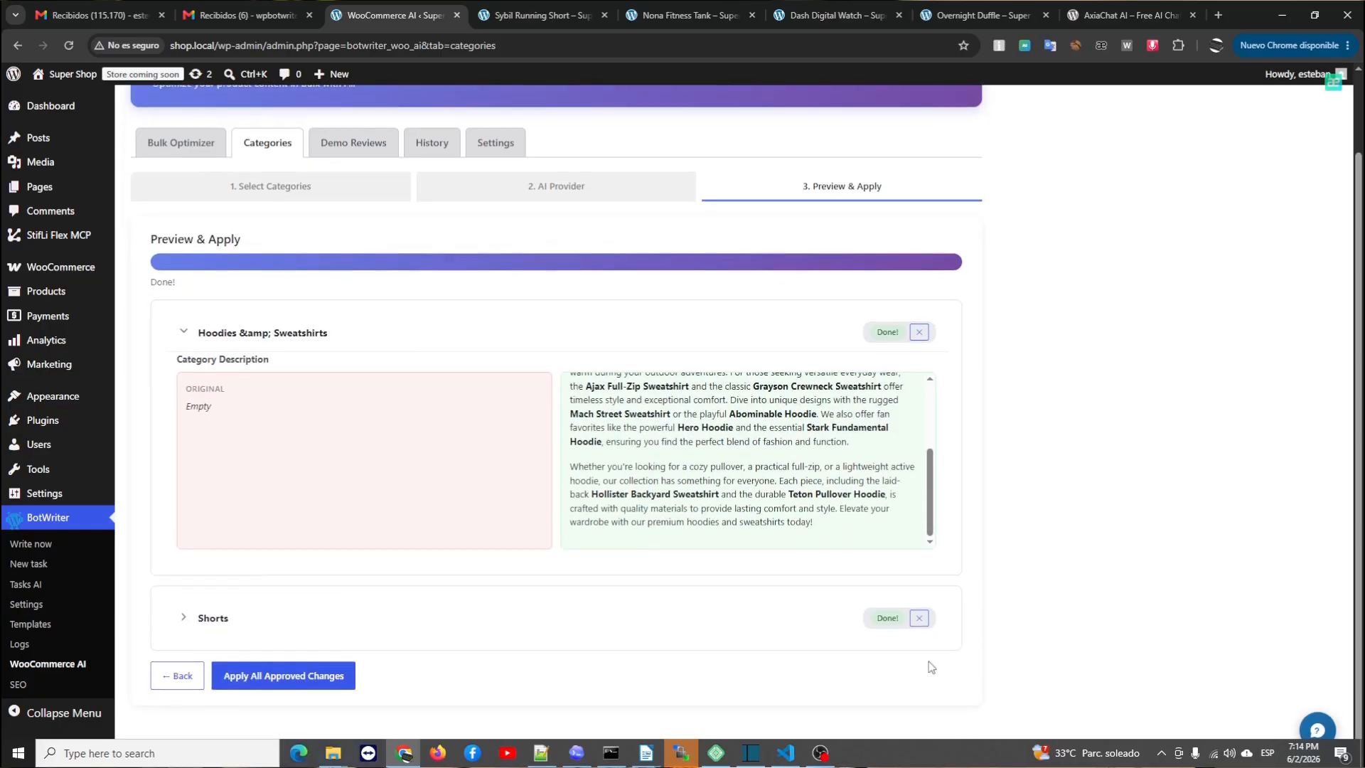
click(278, 619)
scroll(1278, 609, down, 3)
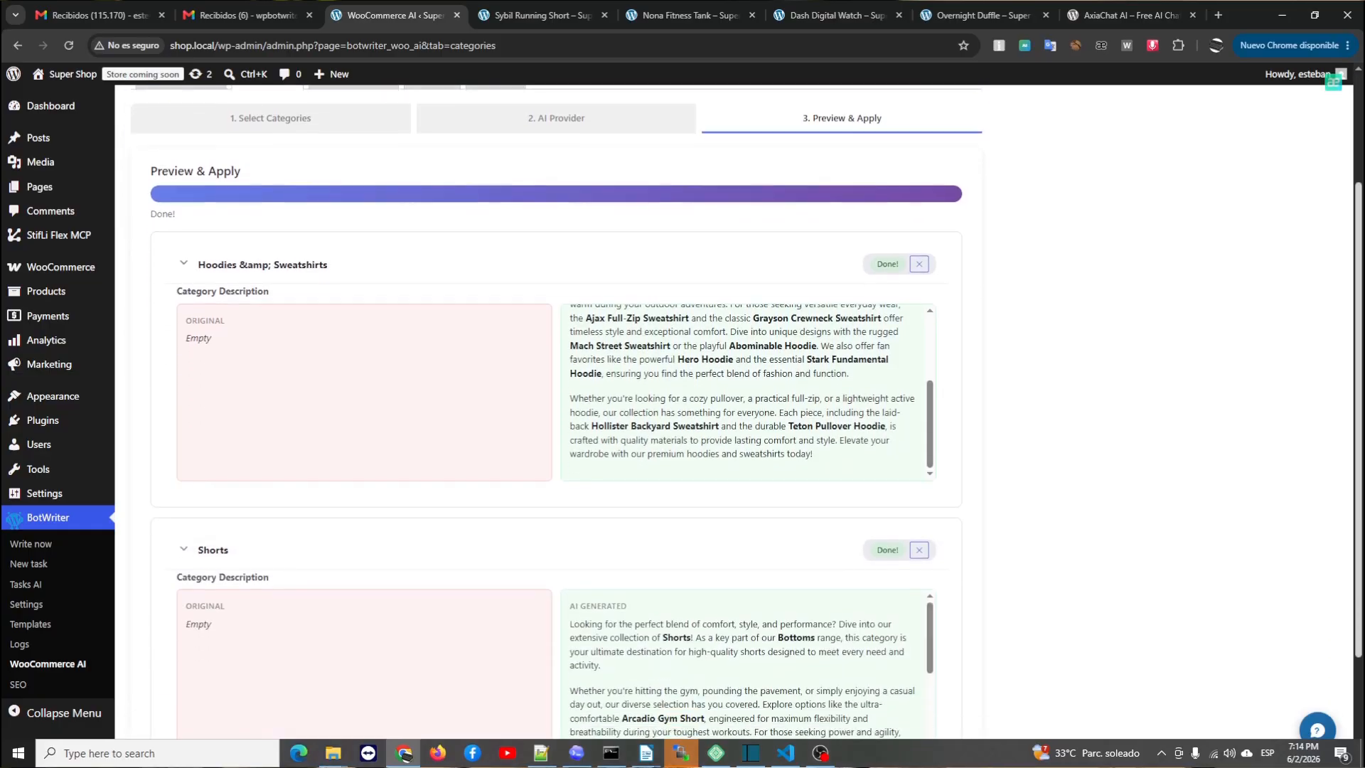
drag(929, 498, 929, 506)
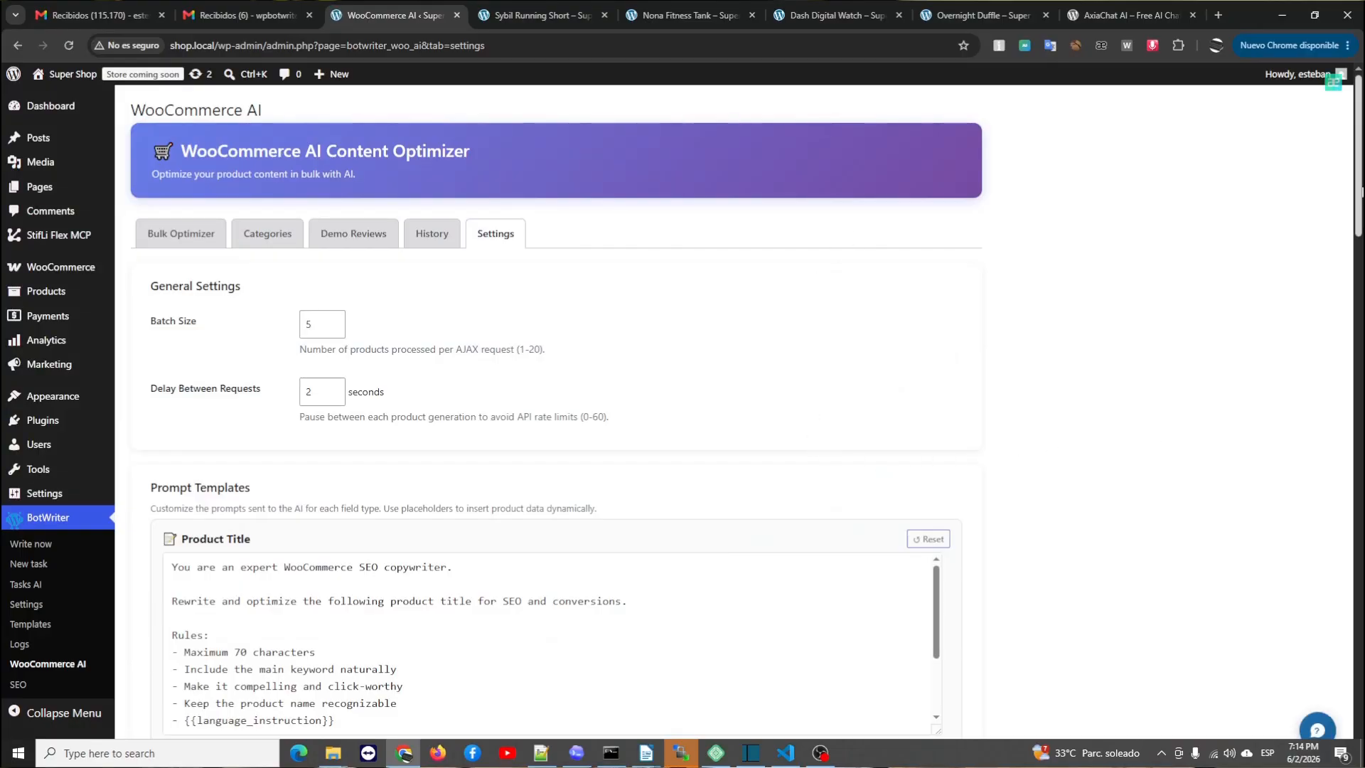
Examine the Product Title and Product Description prompt templates in the WooCommerce AI settings.
scroll(754, 412, down, 5)
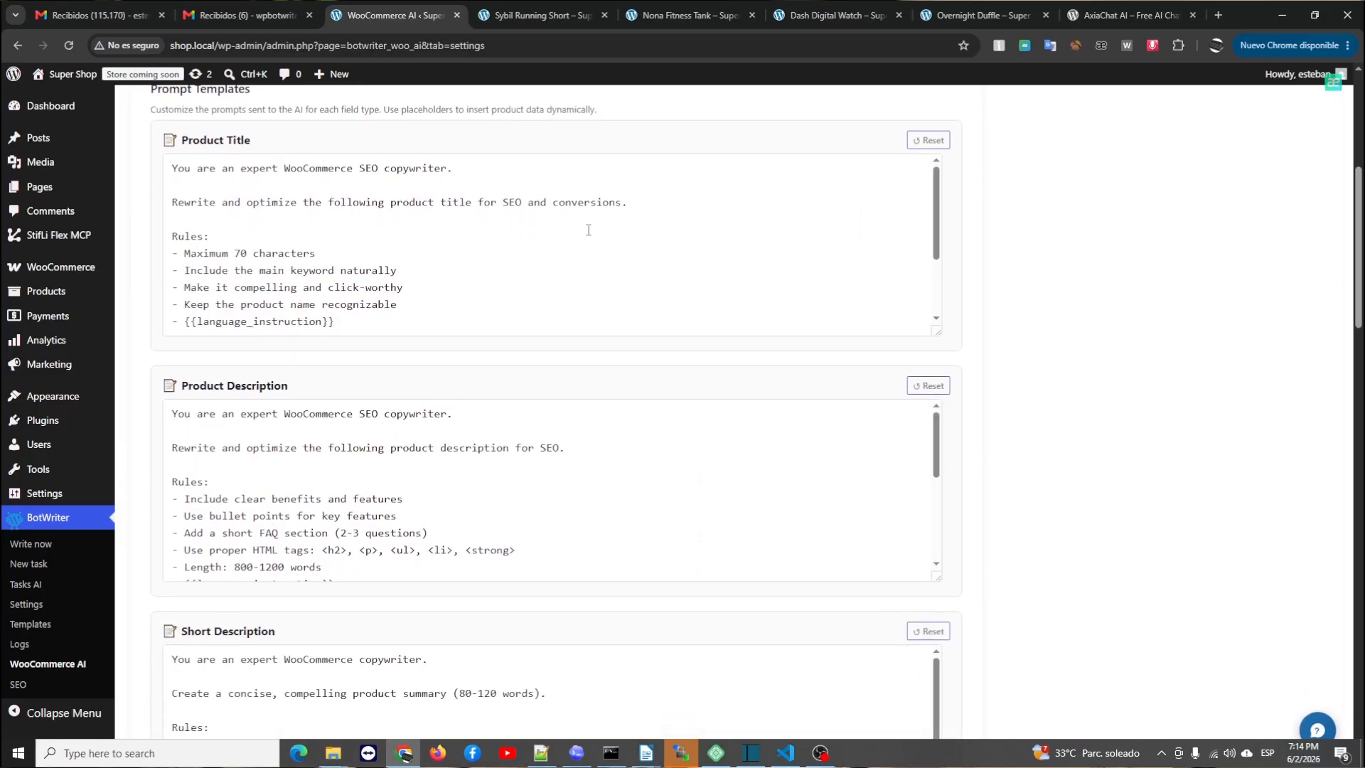
drag(936, 191, 941, 237)
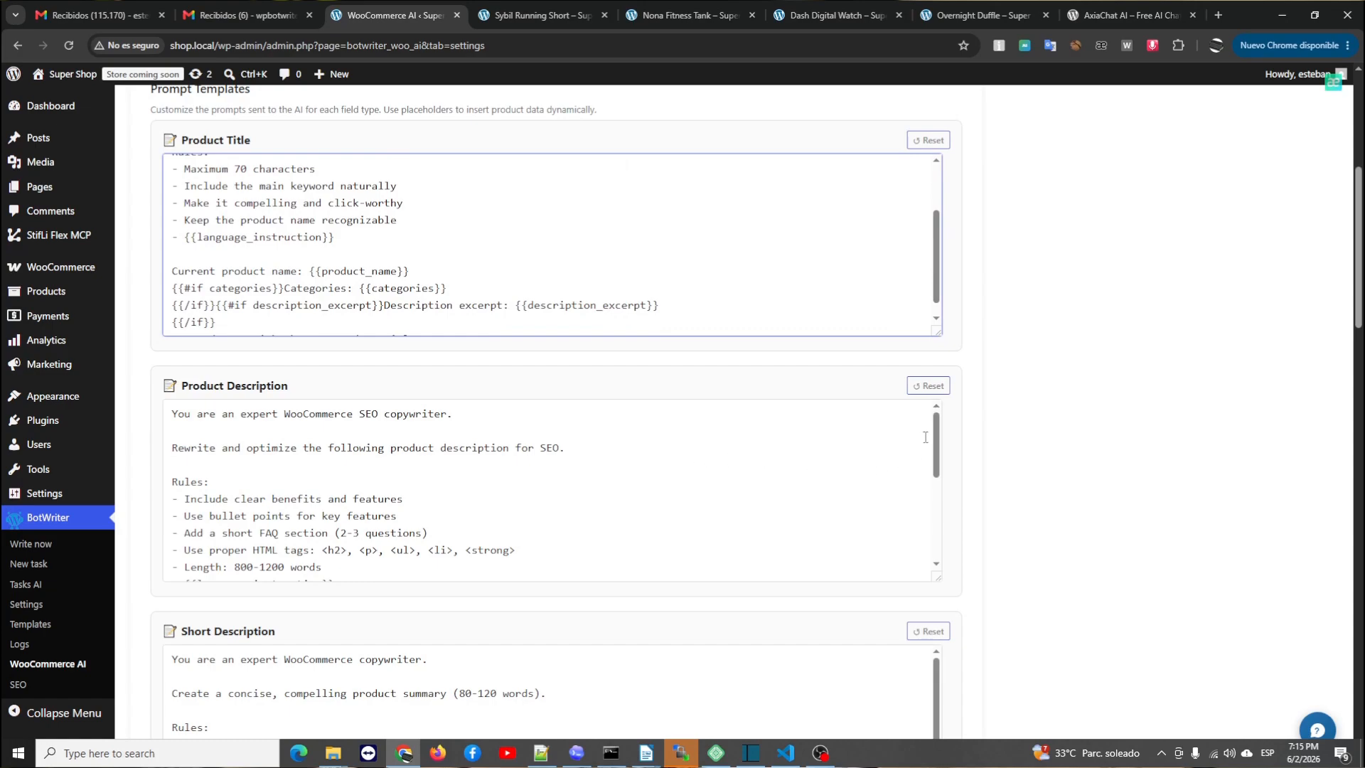
drag(936, 435, 947, 455)
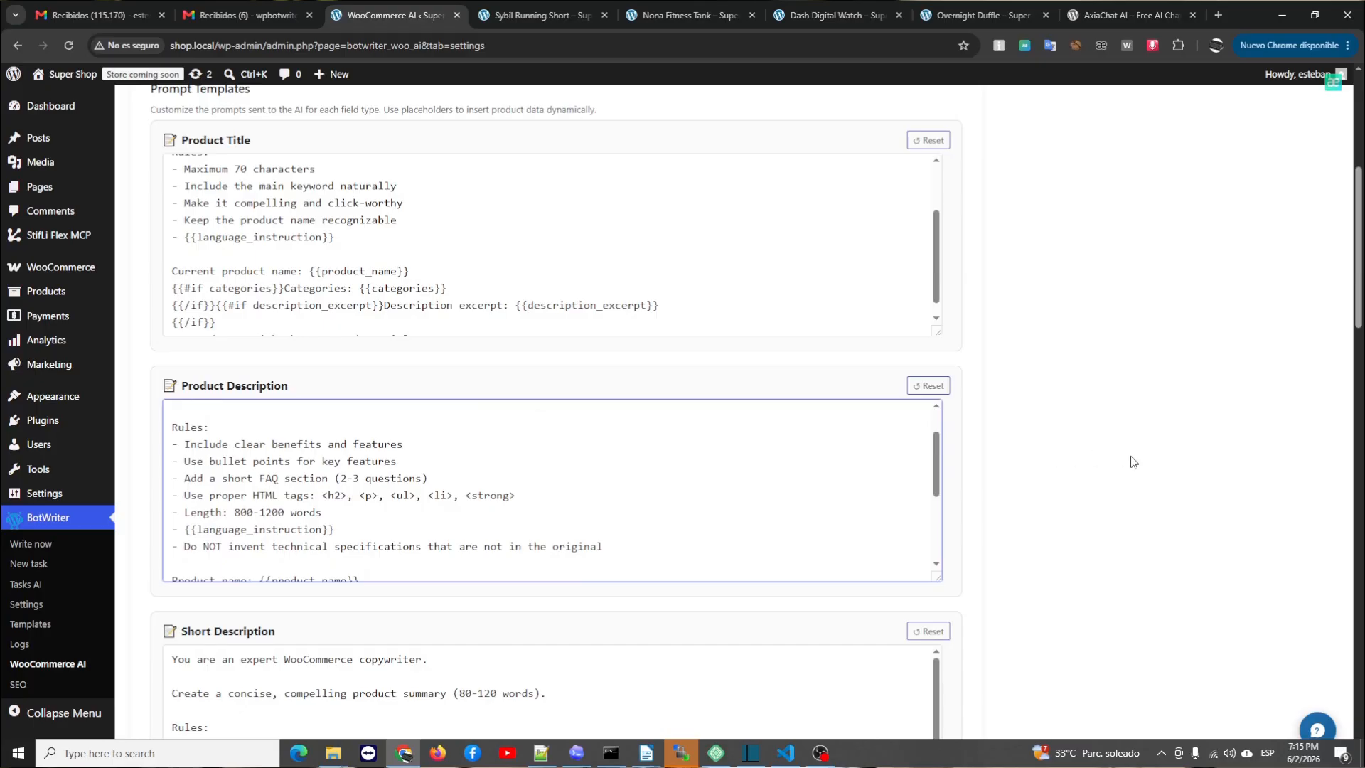